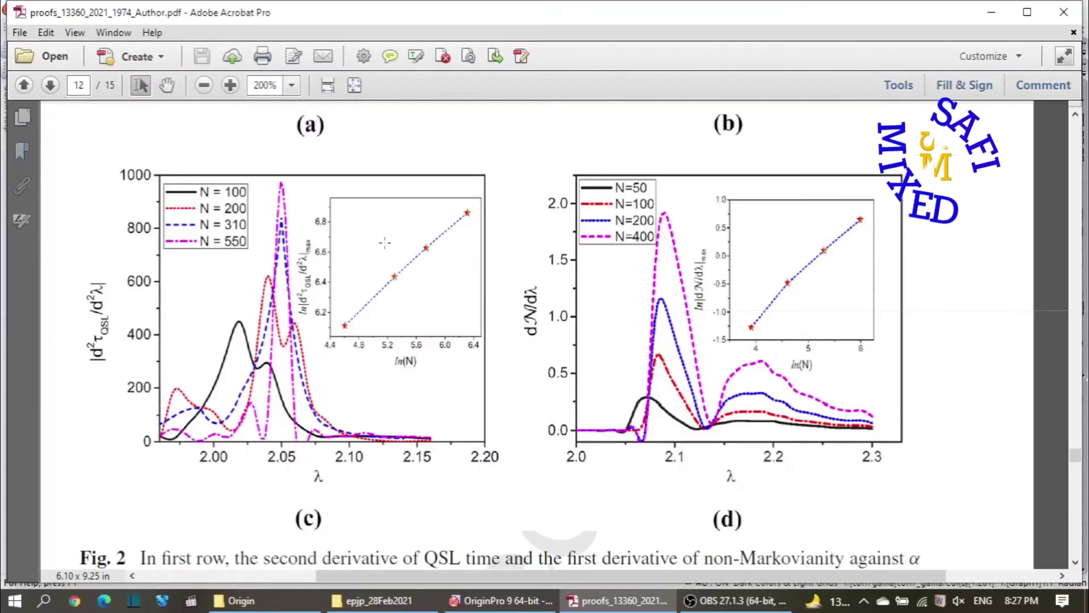
Bring OriginPro forward and restore Graph1 so the coh7gama worksheet is visible beside it.
left_click(486, 602)
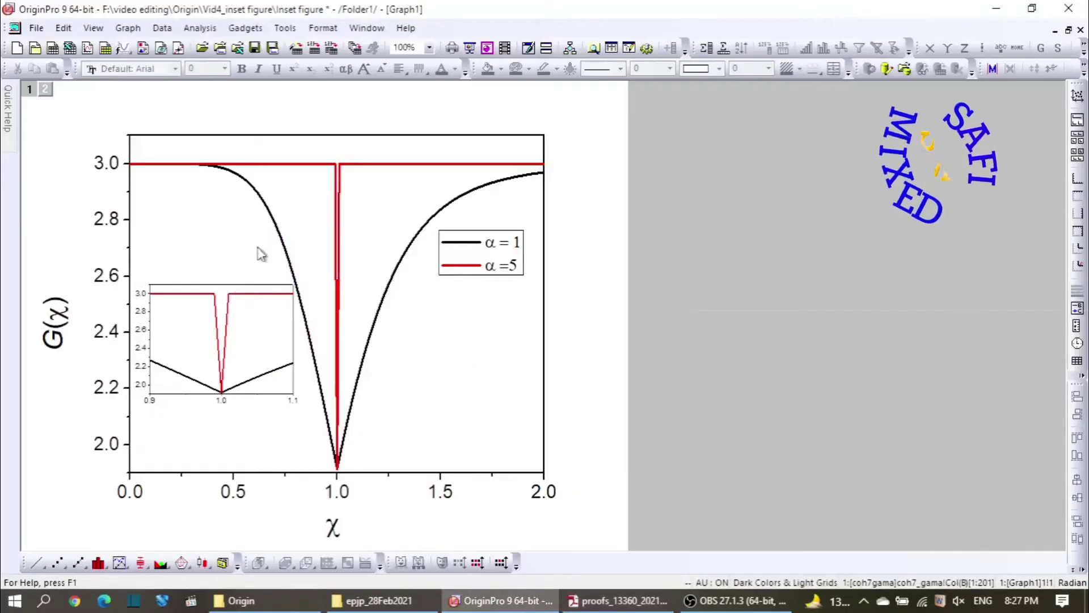
left_click(1069, 30)
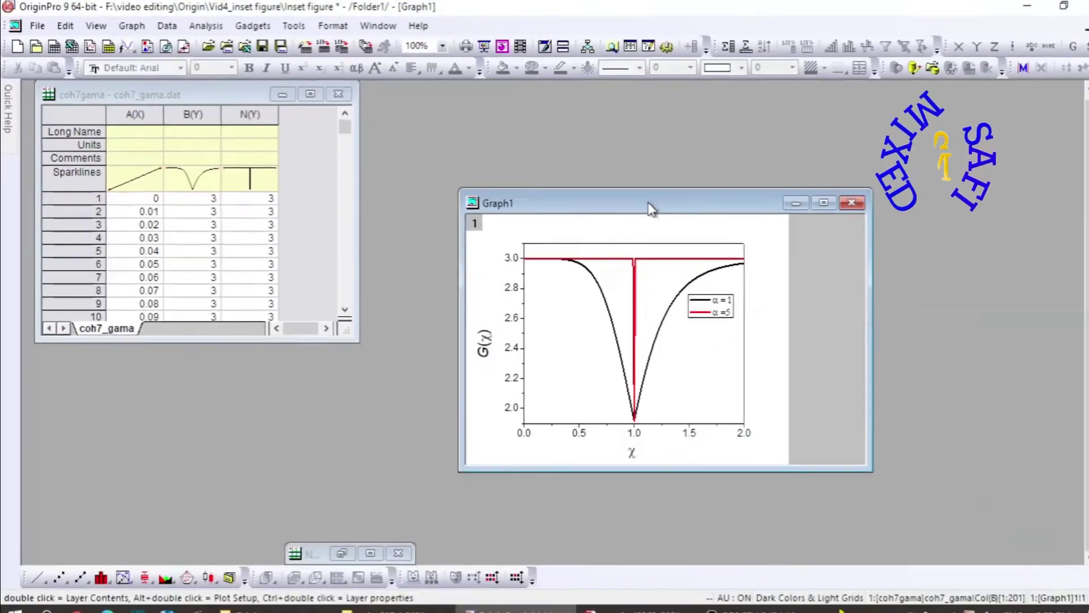
double_click(629, 201)
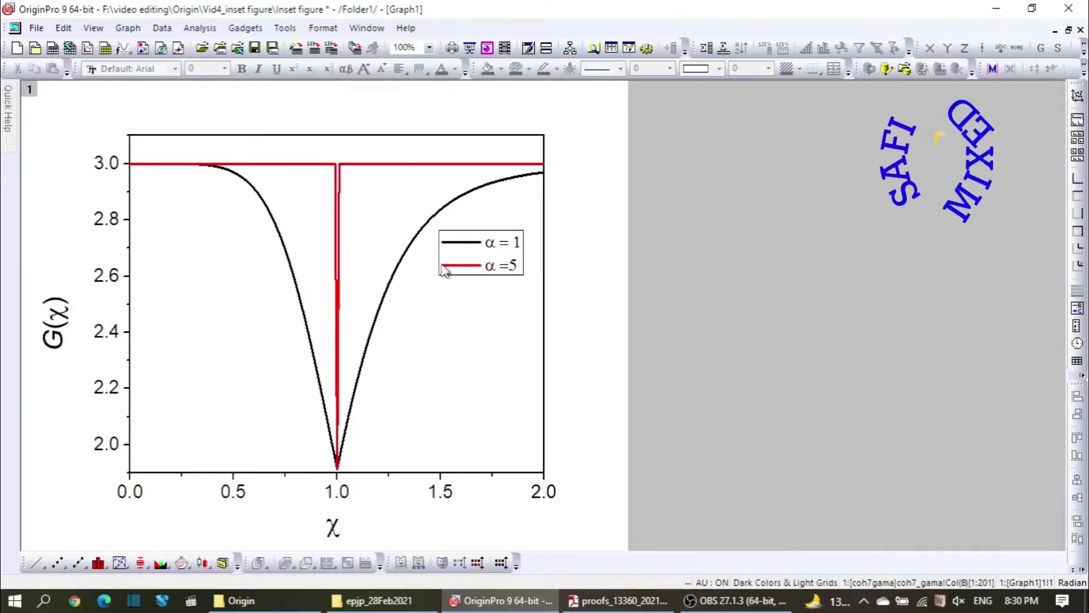
left_click(1068, 32)
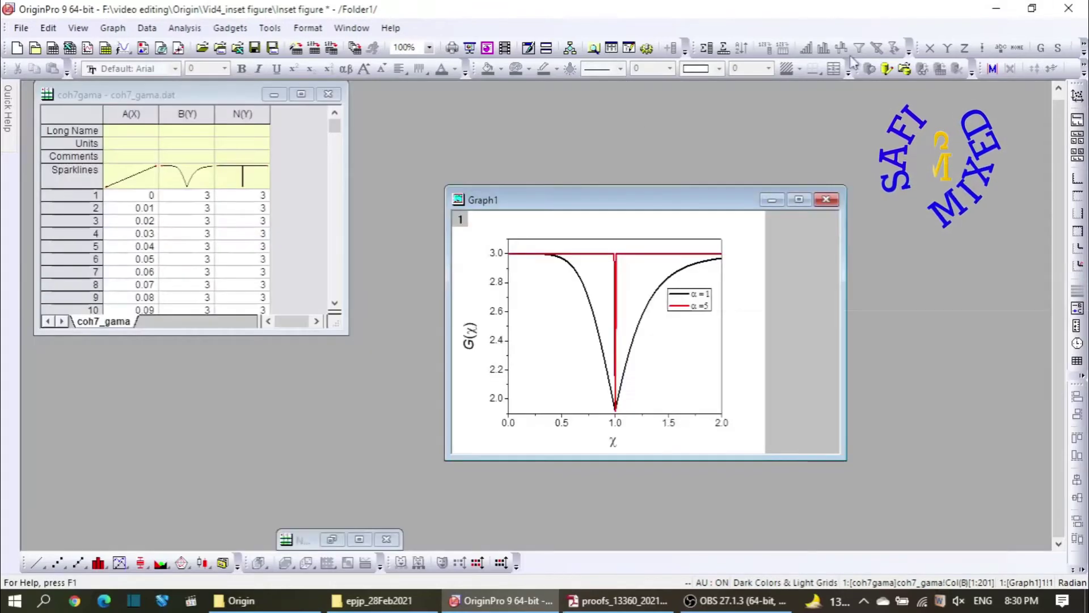
Plot all coh7gama columns as a line graph of B and N versus A, maximized.
left_click(71, 113)
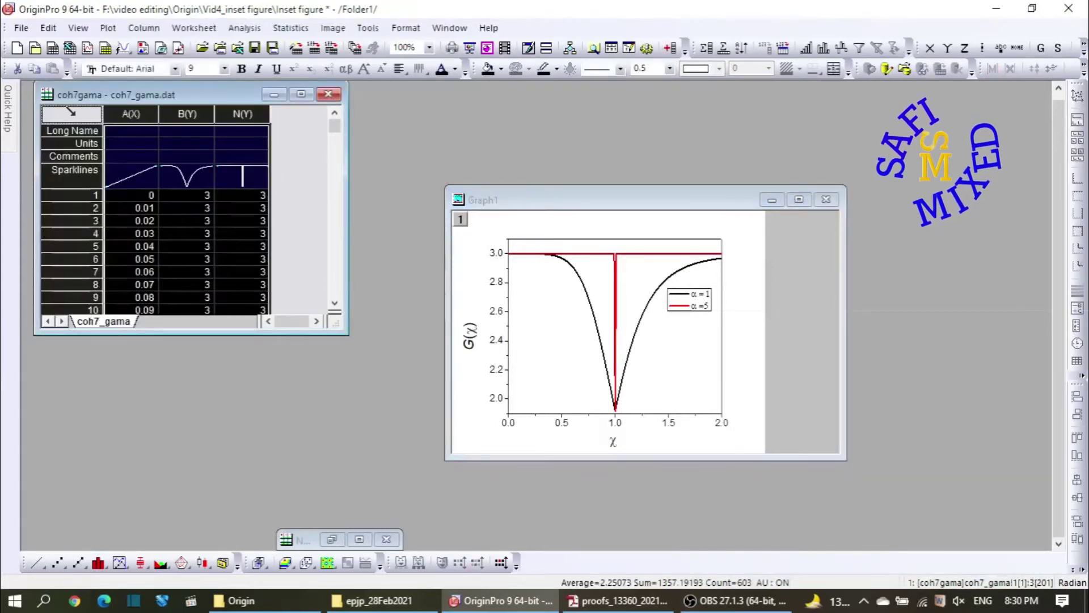
right_click(73, 114)
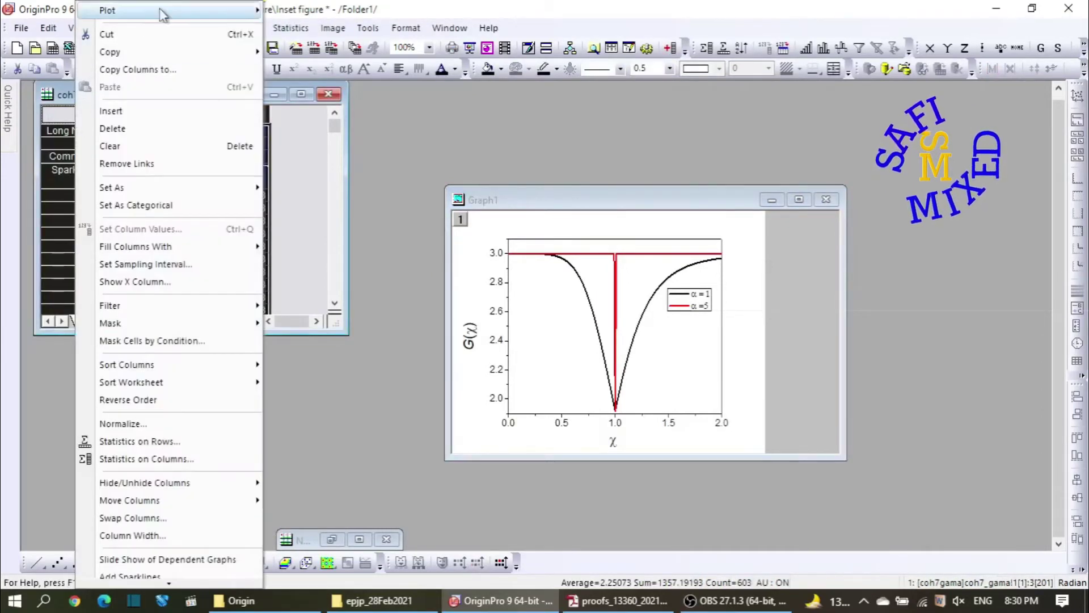
mouse_move(189, 10)
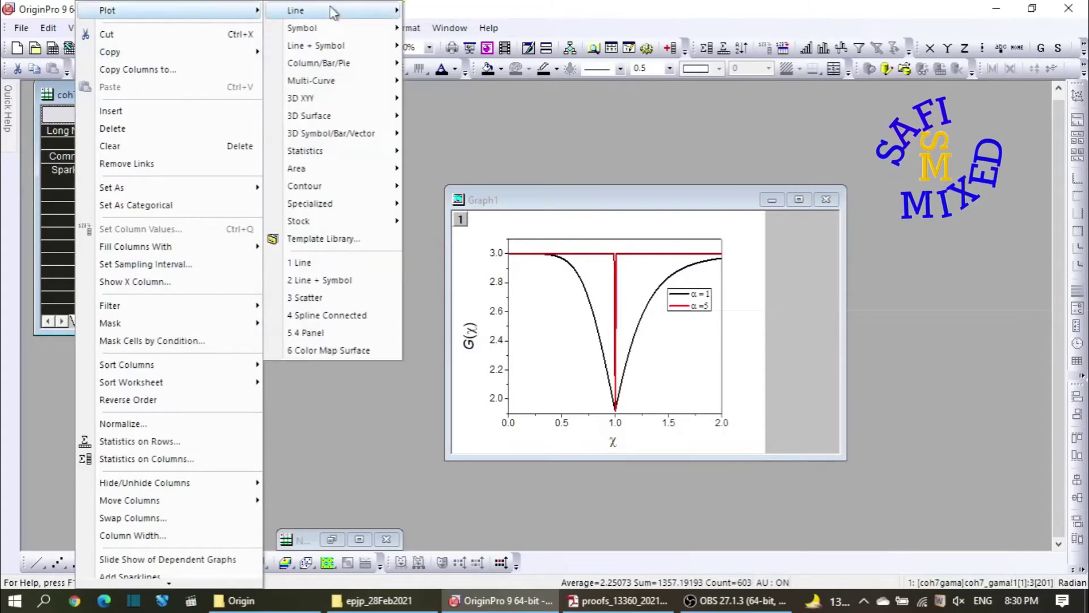
mouse_move(355, 15)
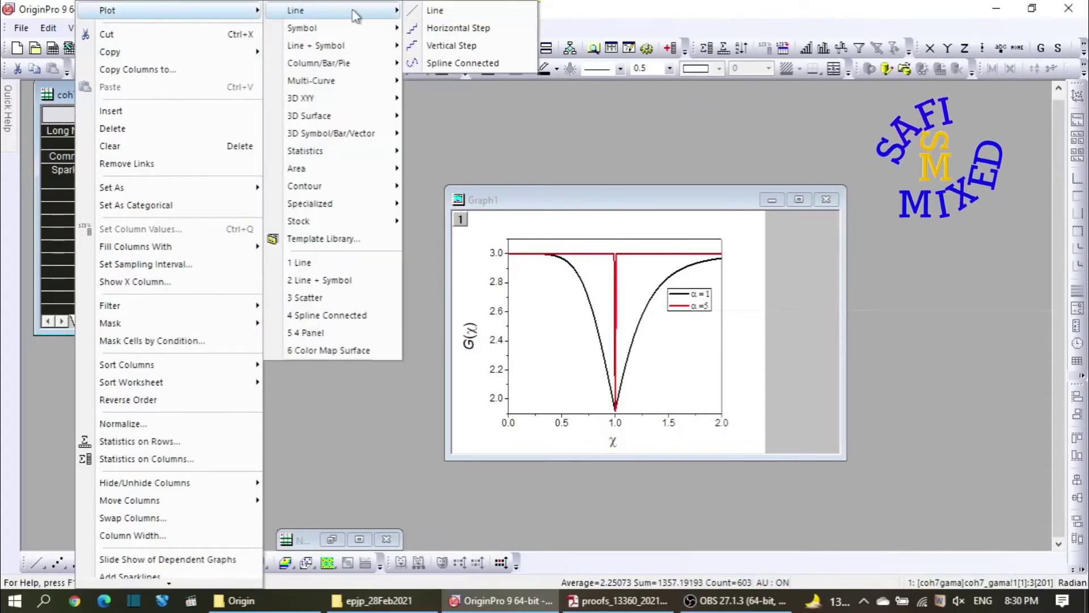
left_click(437, 12)
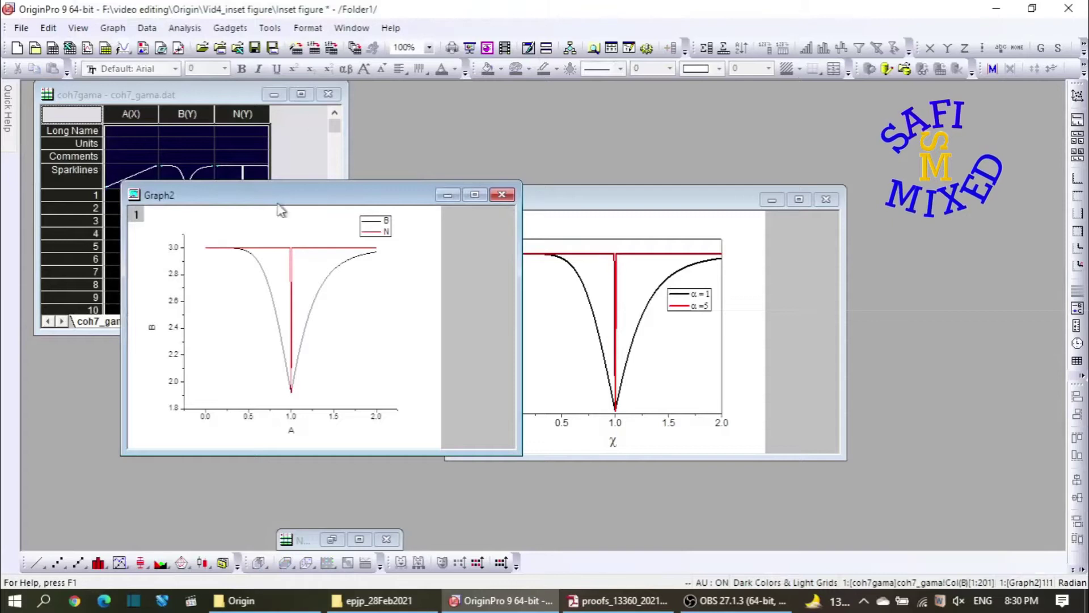
double_click(321, 196)
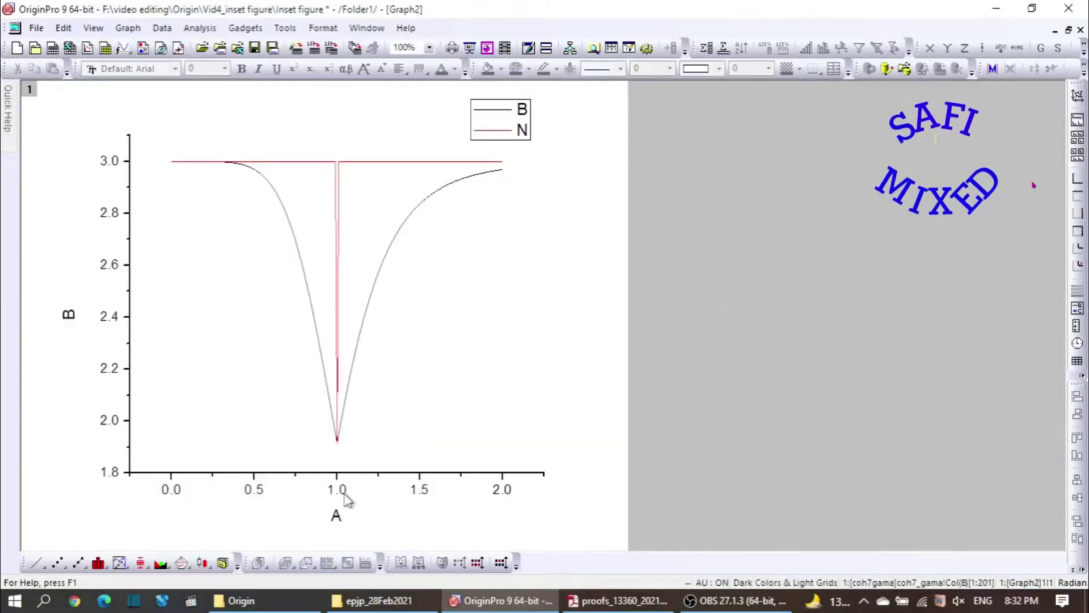
Set Graph2's x-axis scale from 0.8 to 1.2 with increment 0.2 and apply it.
left_click(347, 499)
double_click(347, 500)
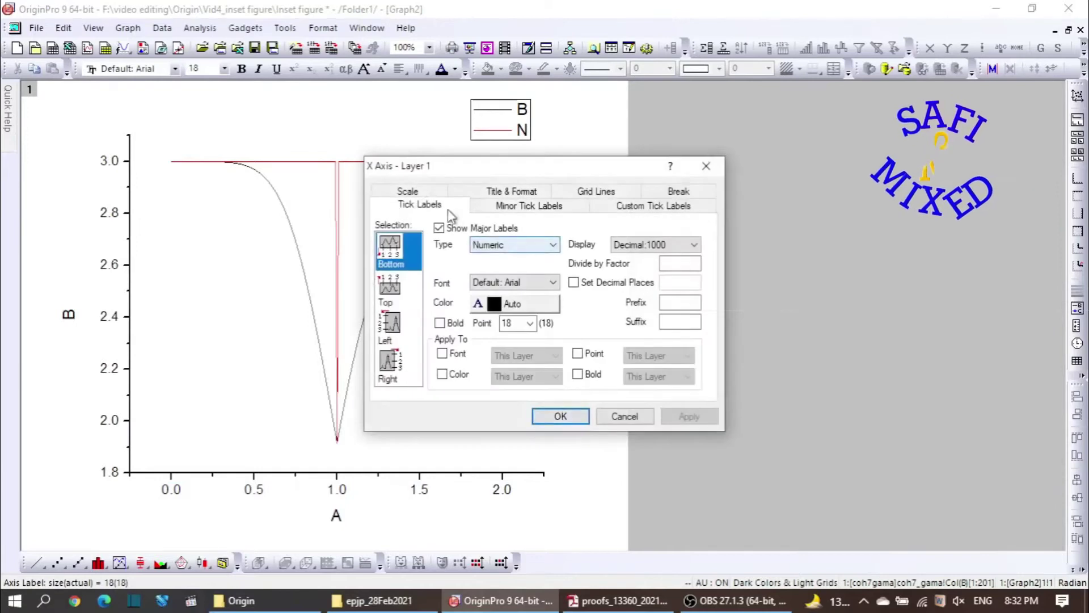
left_click(416, 194)
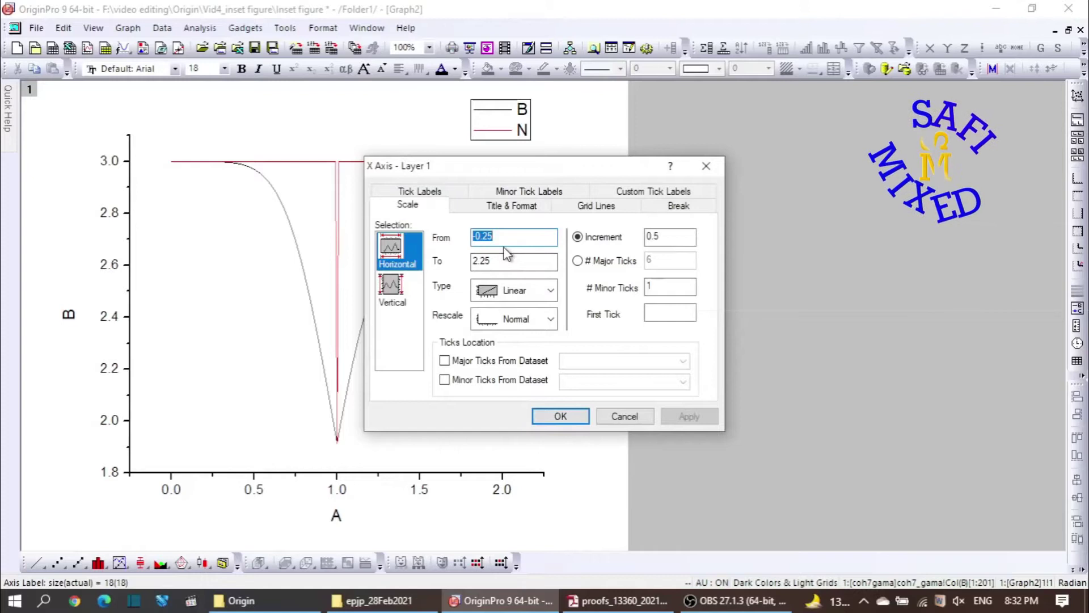
type("0.8")
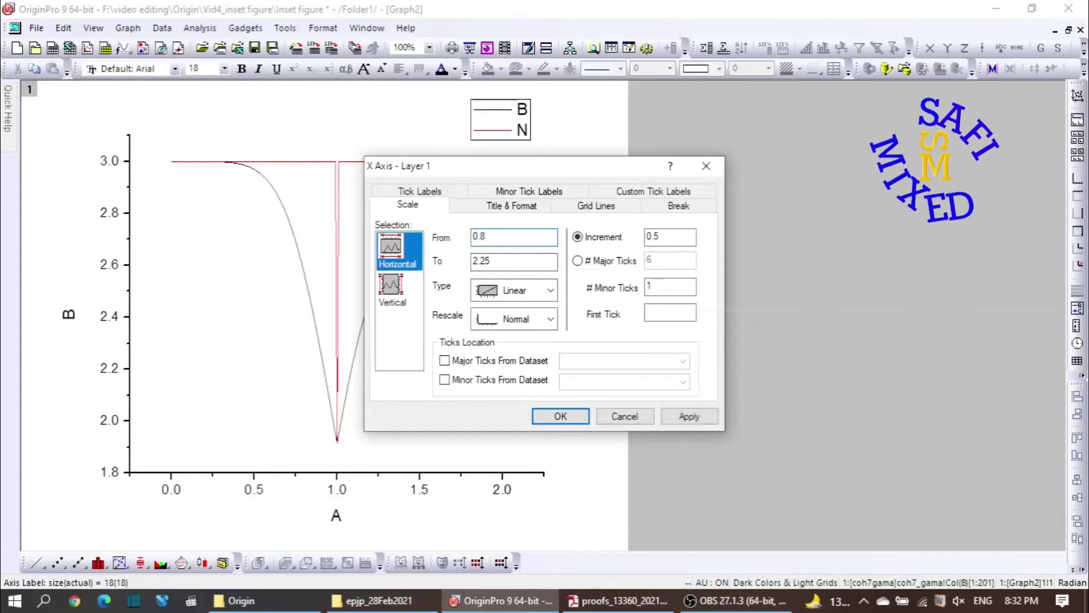
left_click(508, 259)
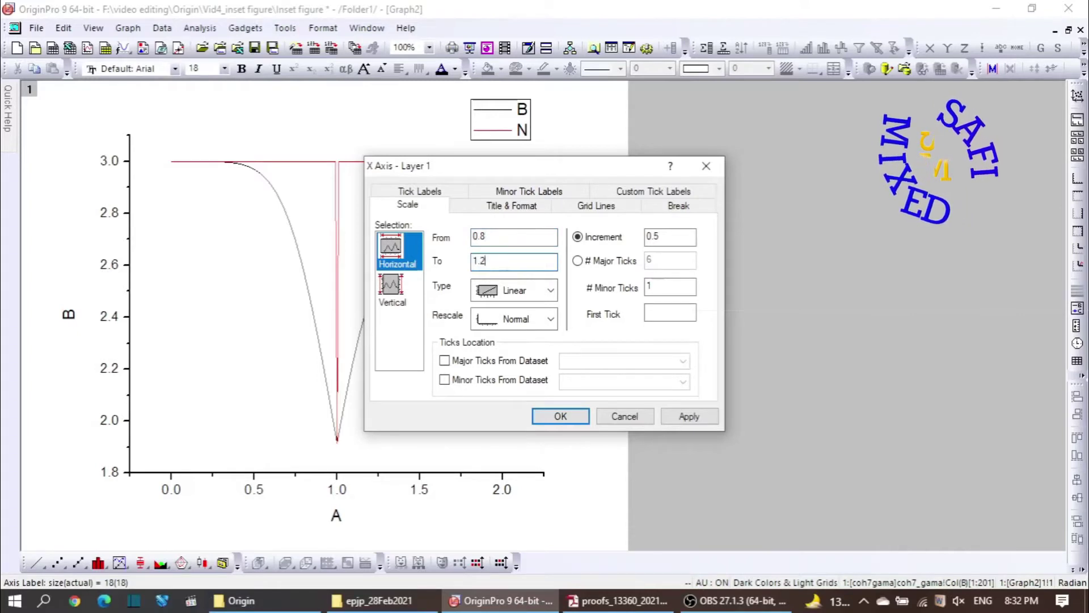
left_click(670, 238)
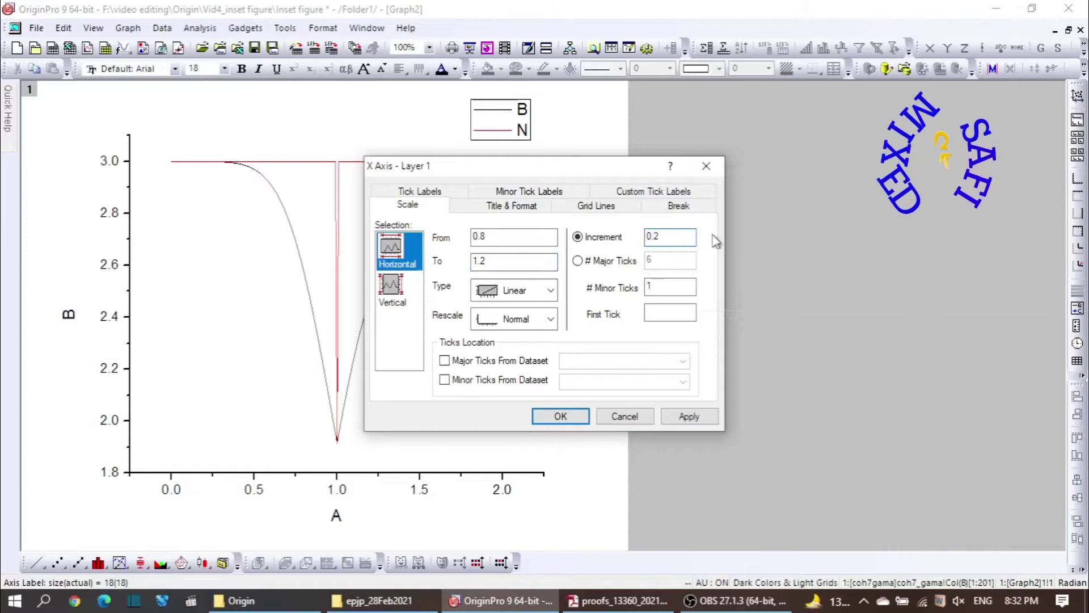
left_click(698, 418)
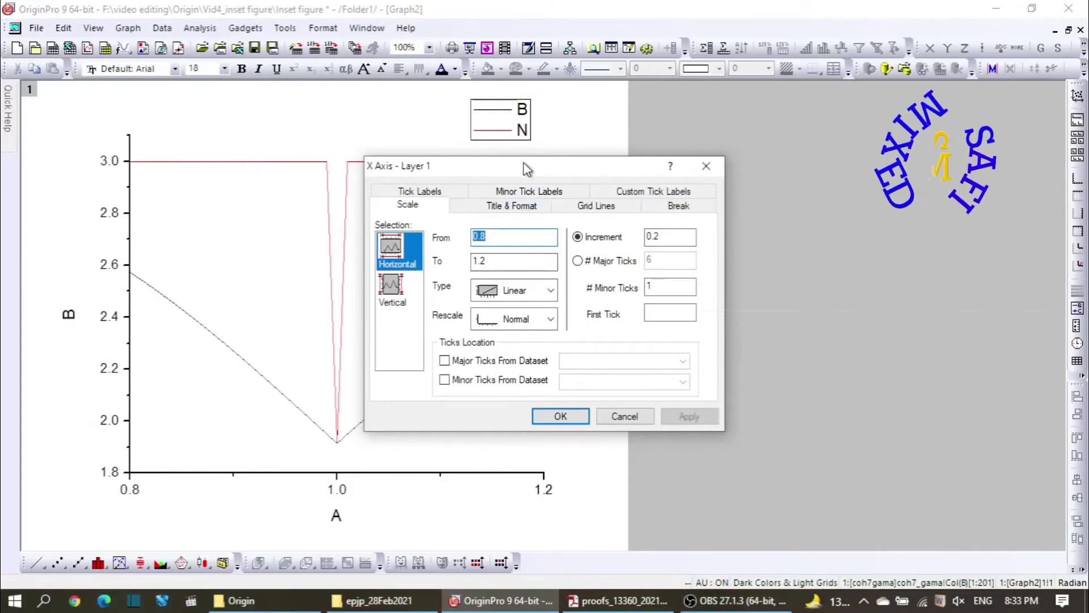
left_click_drag(524, 165, 810, 130)
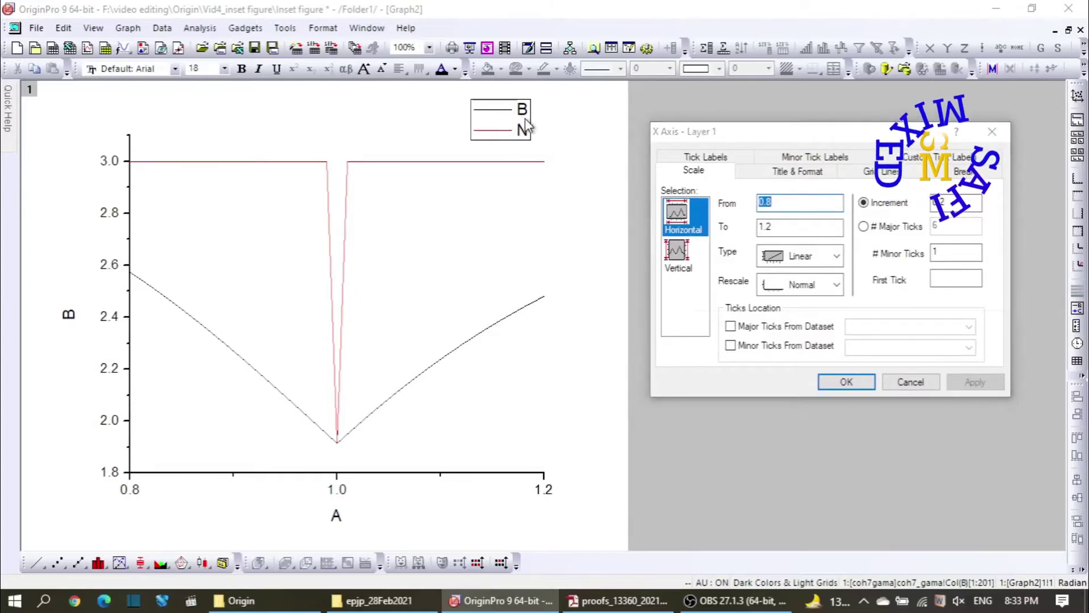
Close the axis dialog and delete Graph2's legend.
left_click(844, 383)
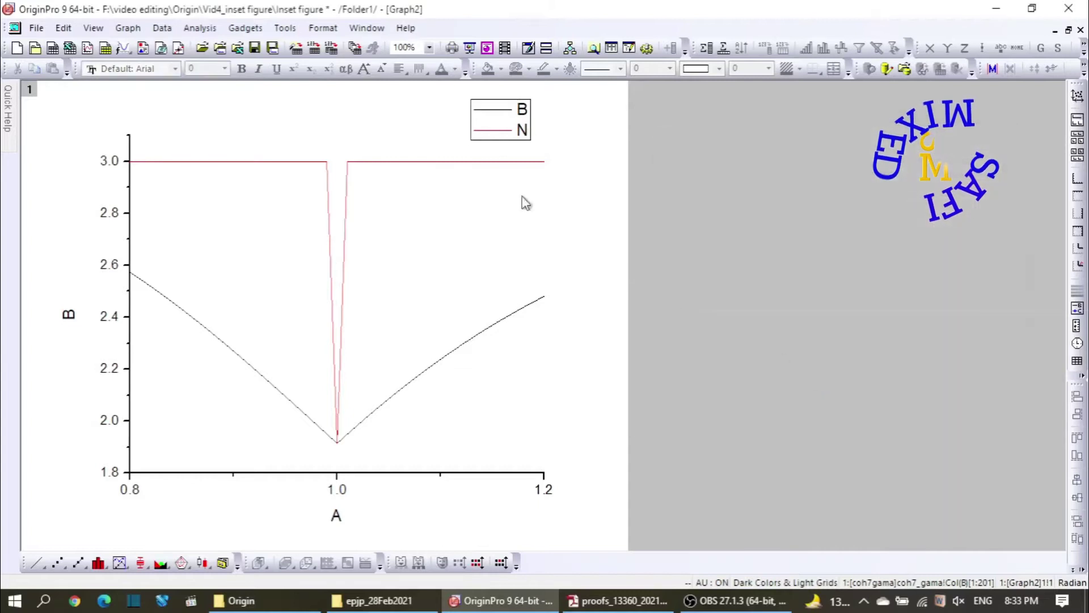
double_click(527, 123)
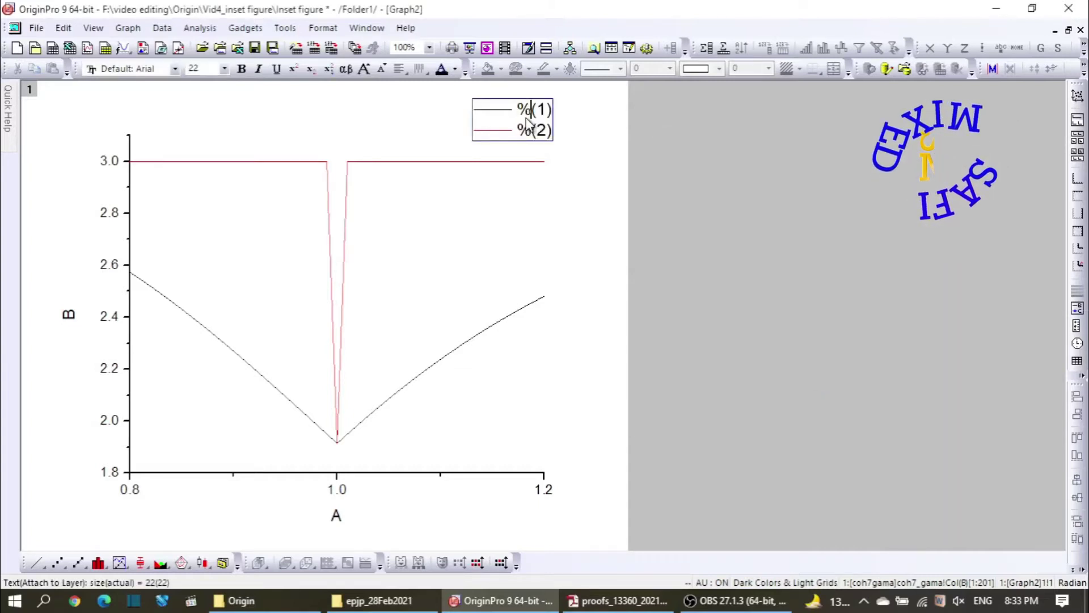
left_click(723, 202)
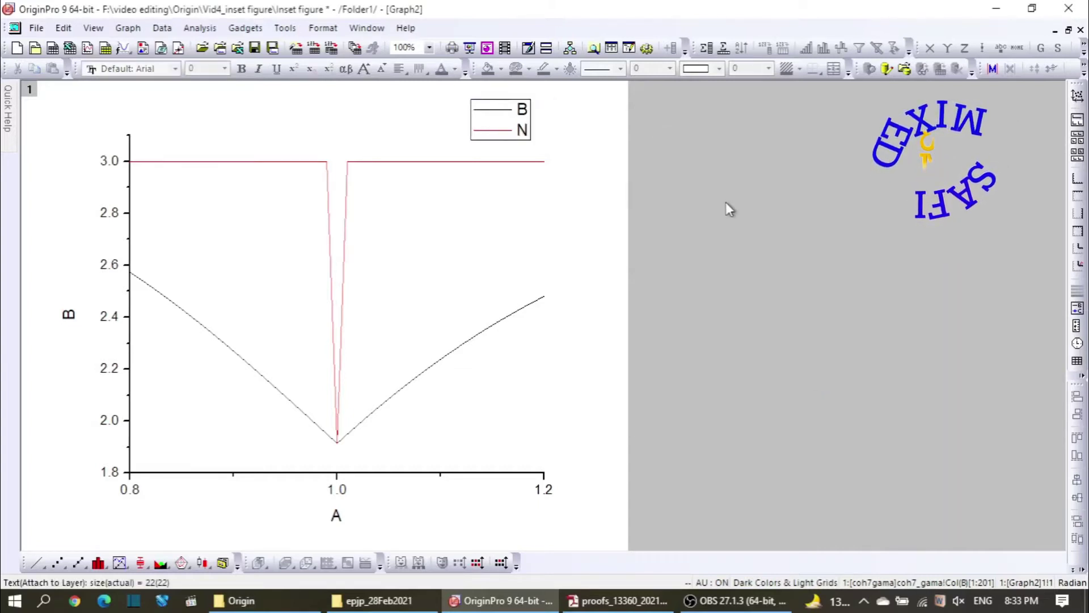
left_click(526, 124)
key("Delete")
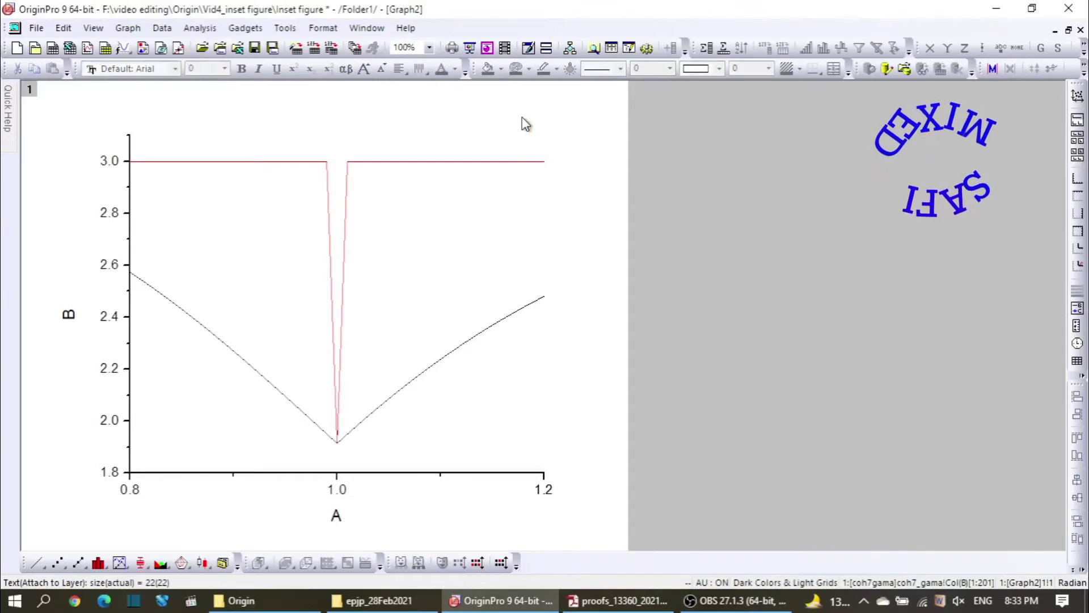
Ungroup the plots in Plot Details and set the black B curve's line width to 4.
double_click(345, 246)
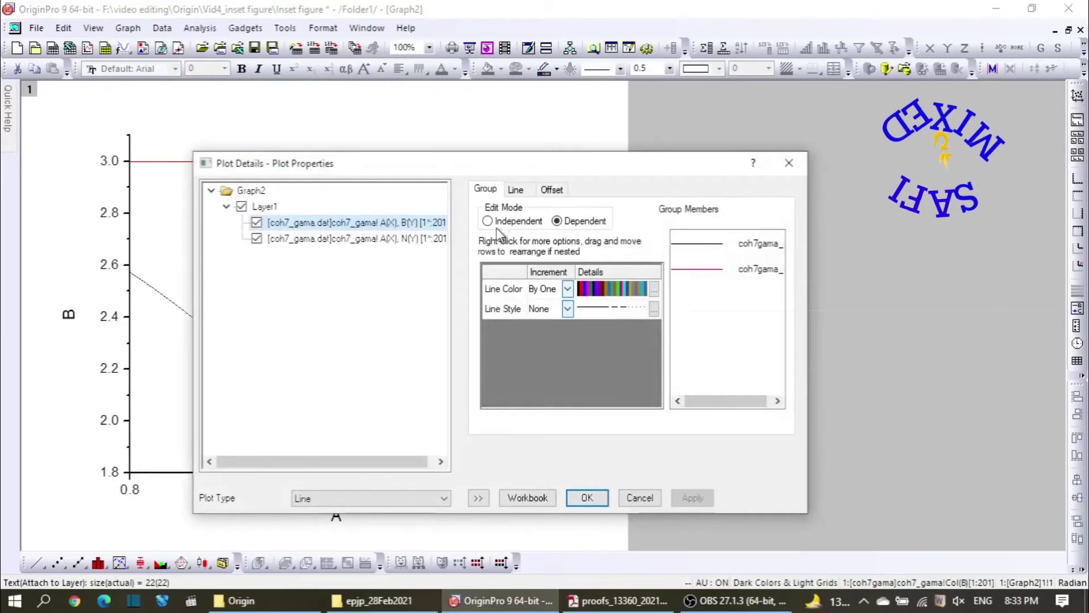
left_click(514, 221)
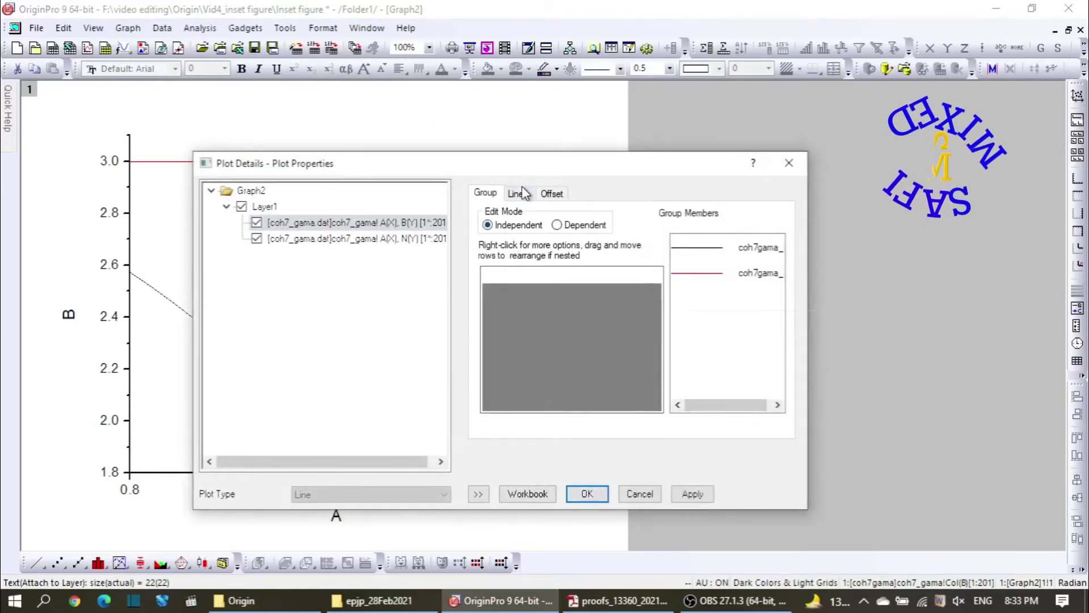
left_click(517, 193)
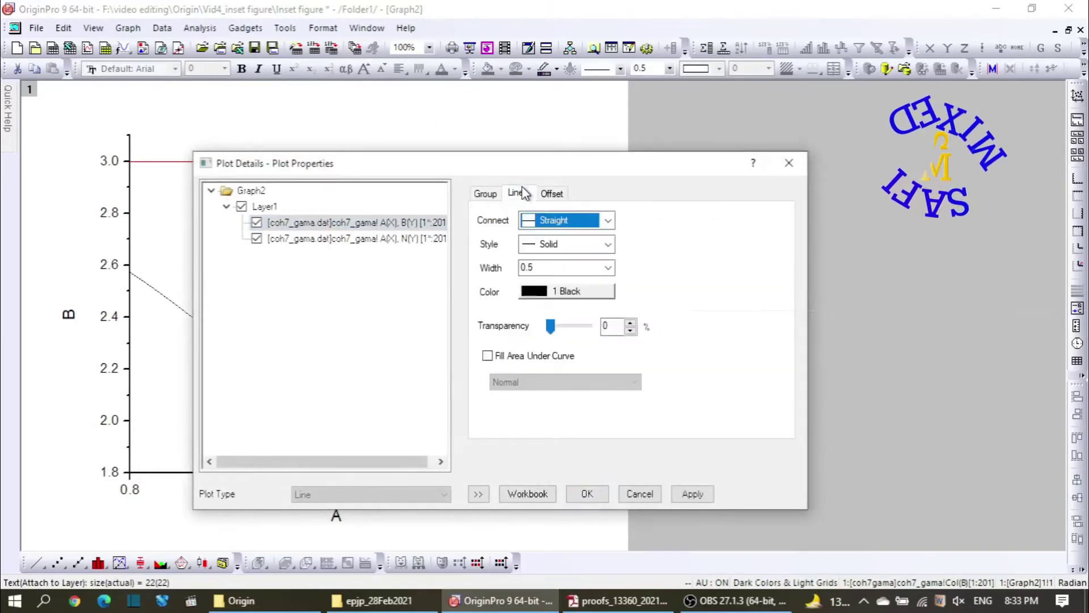
left_click(609, 267)
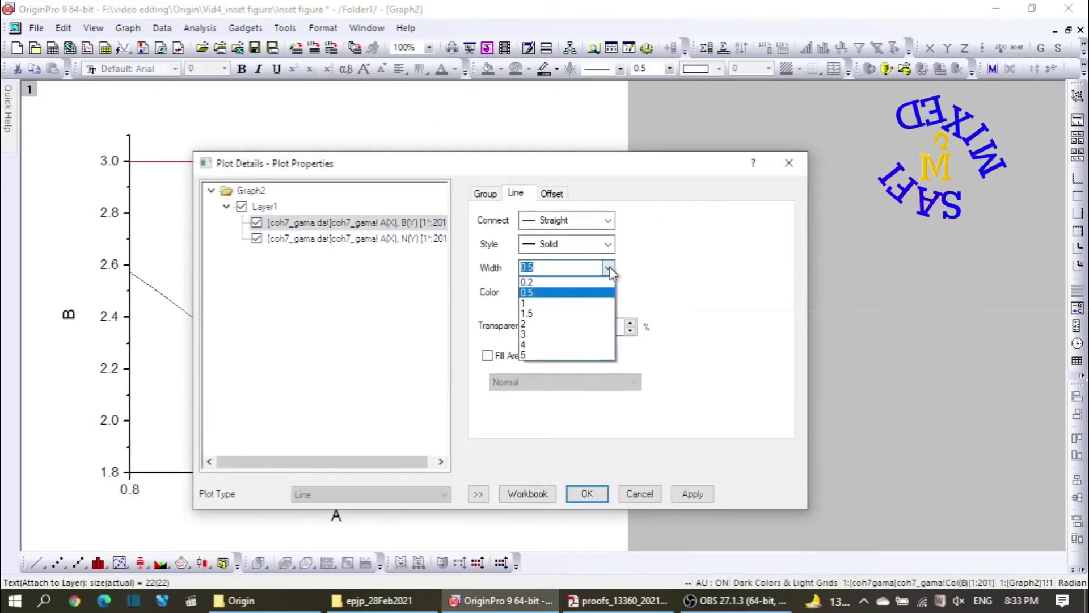
left_click(559, 344)
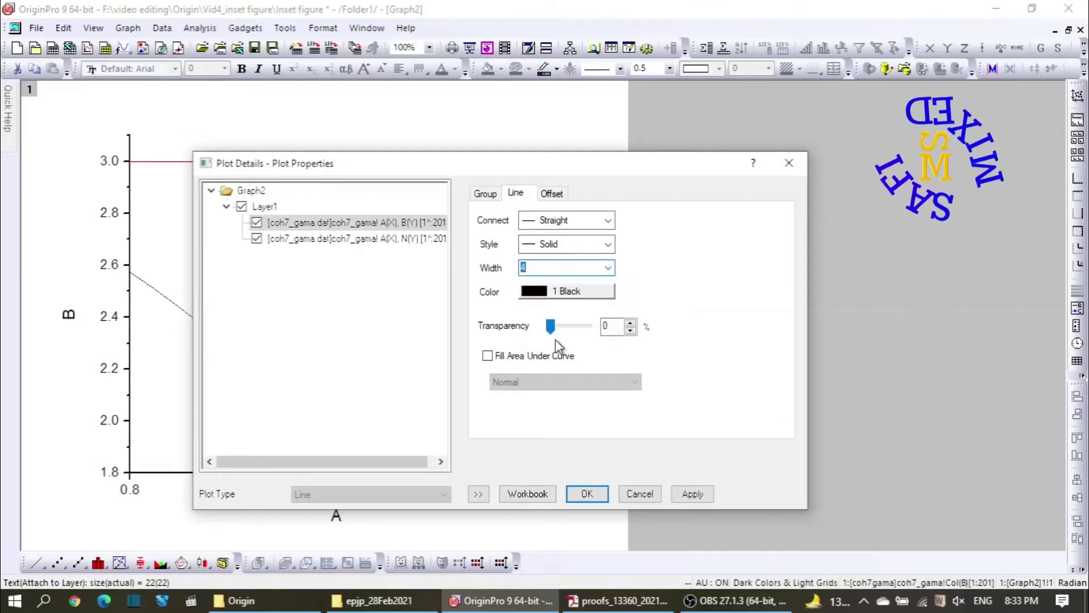
left_click(588, 292)
mouse_move(563, 314)
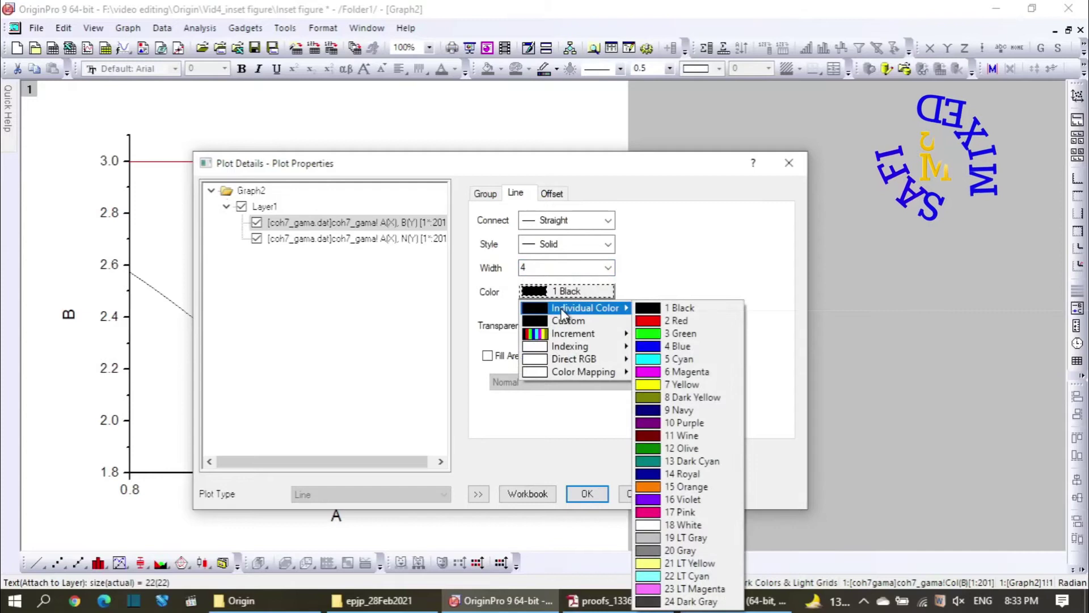
left_click(722, 233)
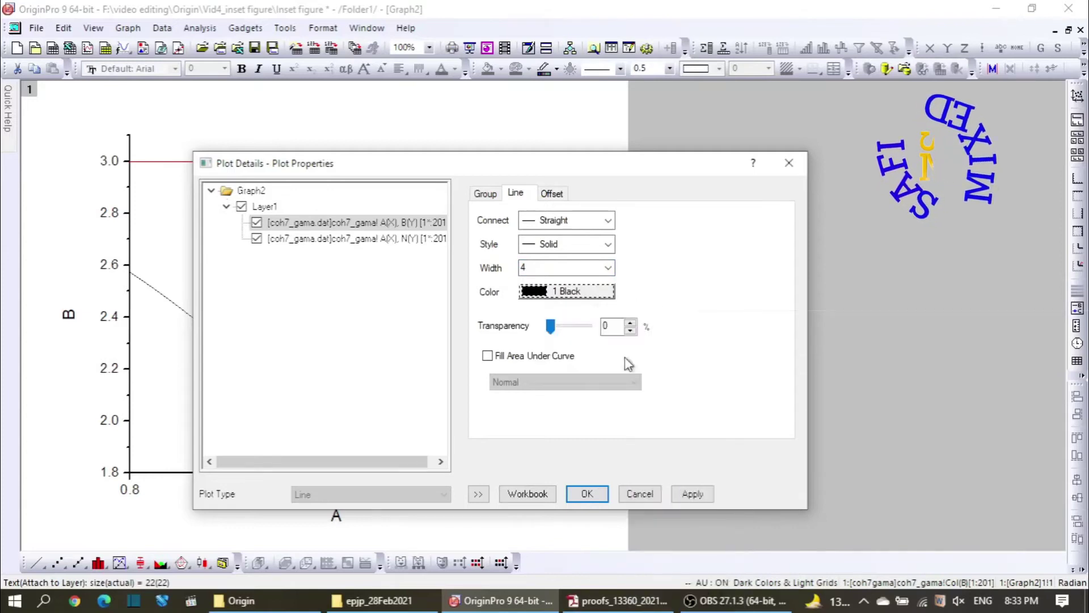
Set the red N curve's line width to 4 and apply the changes.
left_click(377, 241)
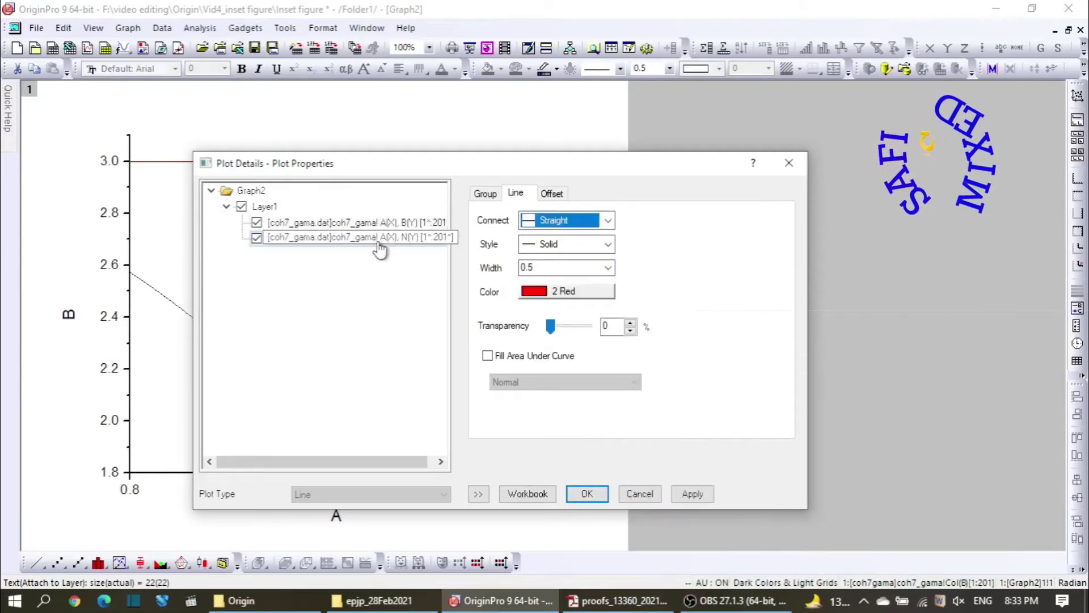
left_click(609, 269)
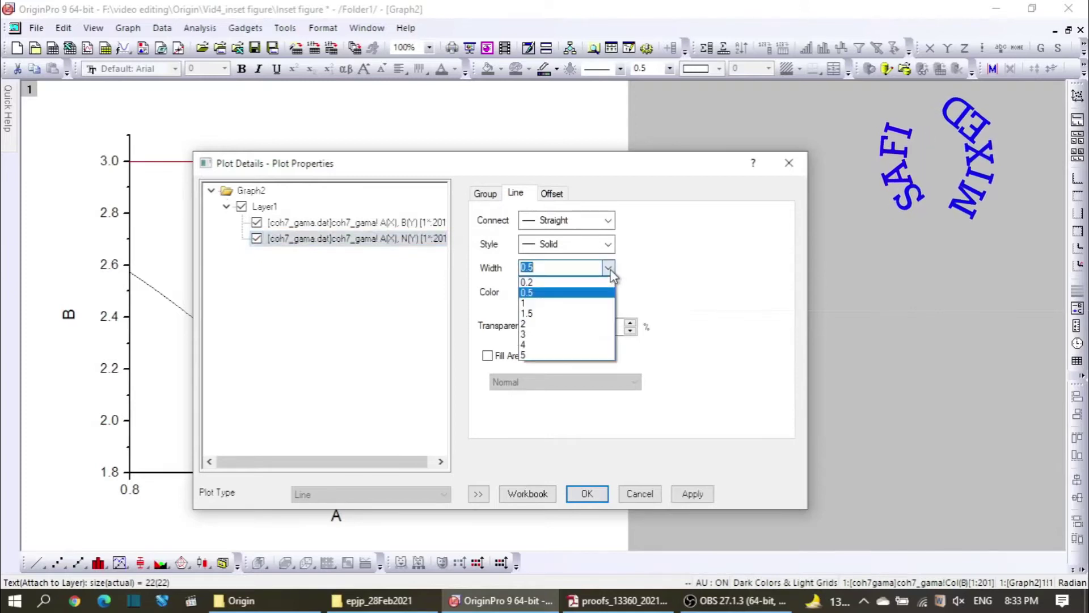
left_click(555, 345)
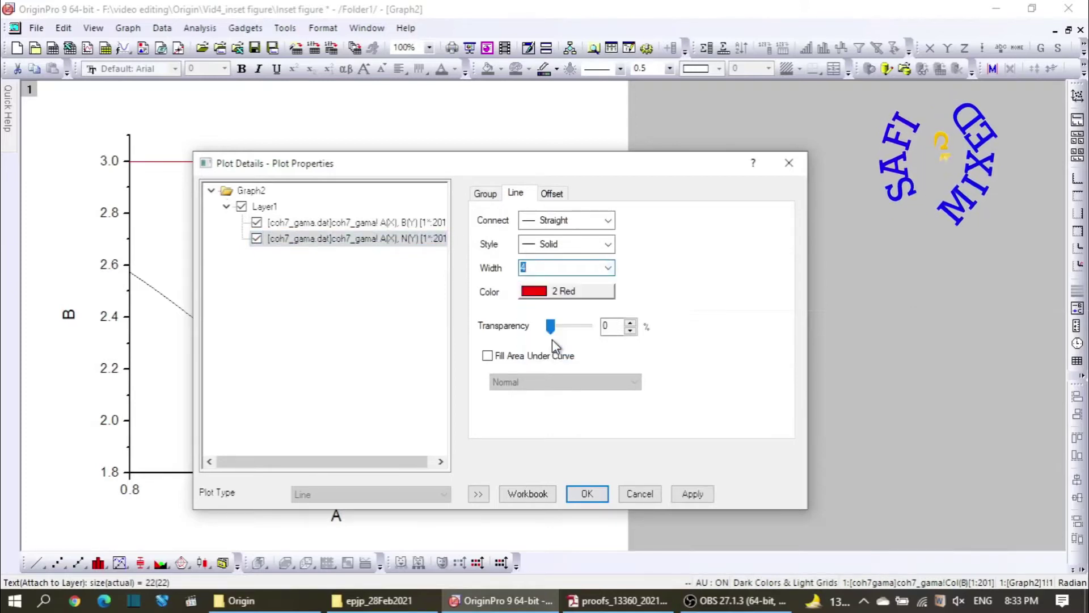
left_click(694, 495)
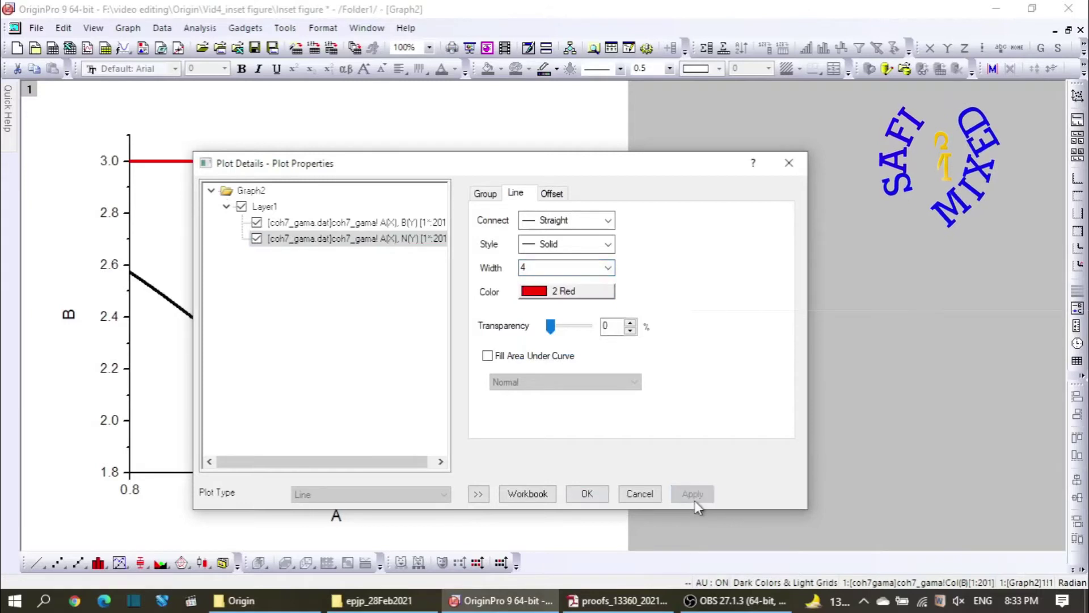
left_click(586, 494)
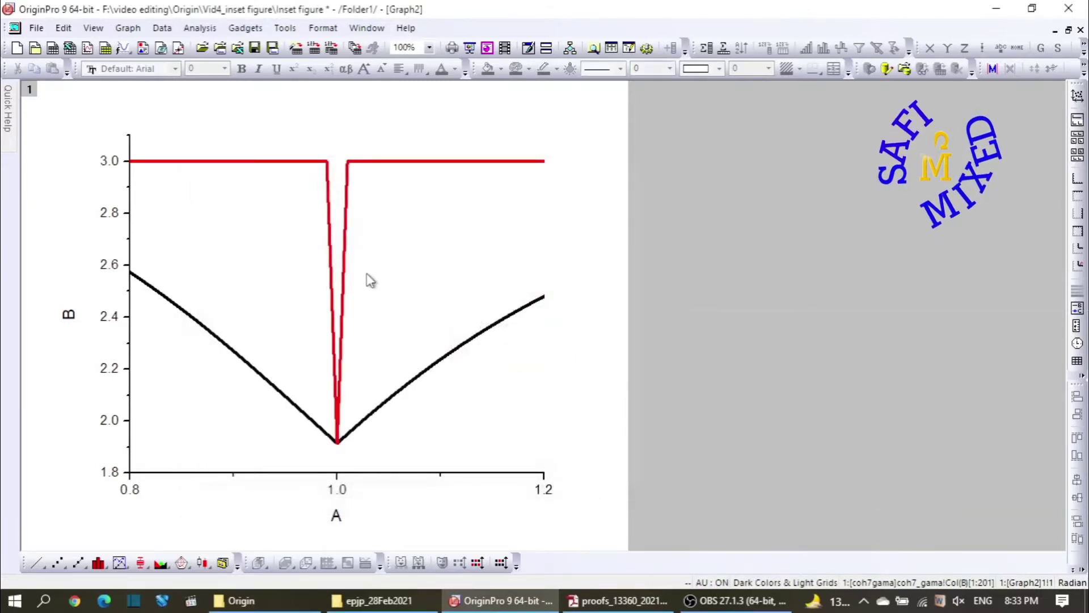
Add opposite-side axis lines on the top and right of Graph2.
double_click(465, 472)
left_click(596, 205)
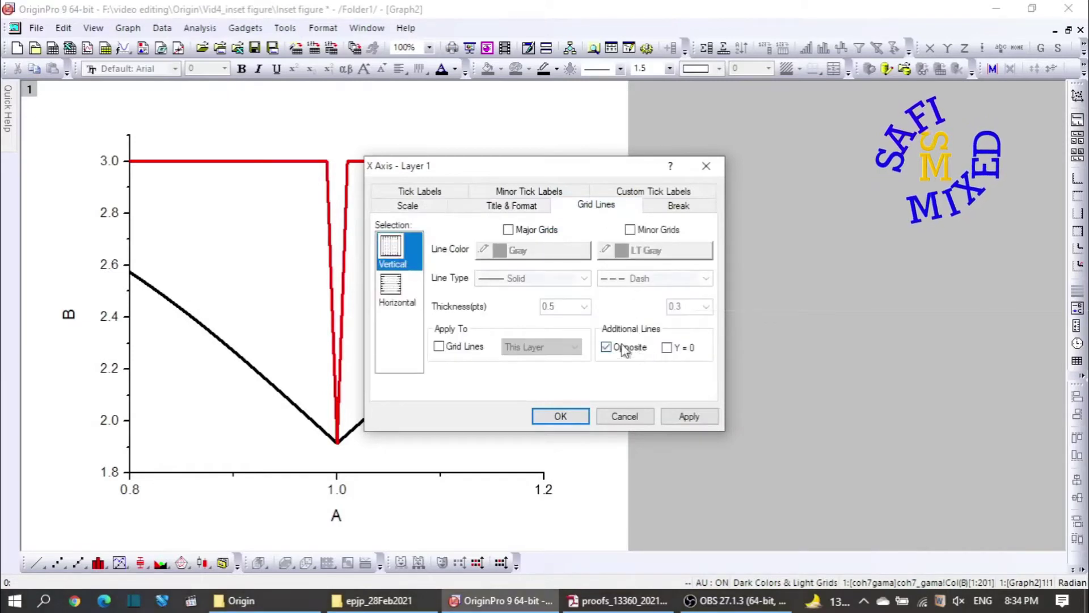
left_click(396, 288)
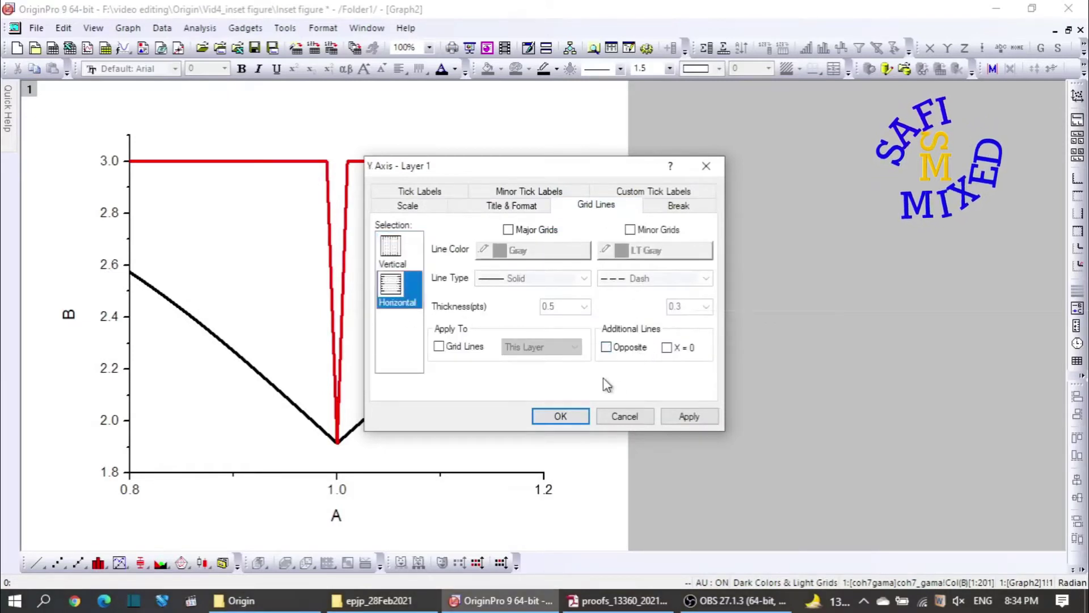
left_click(630, 347)
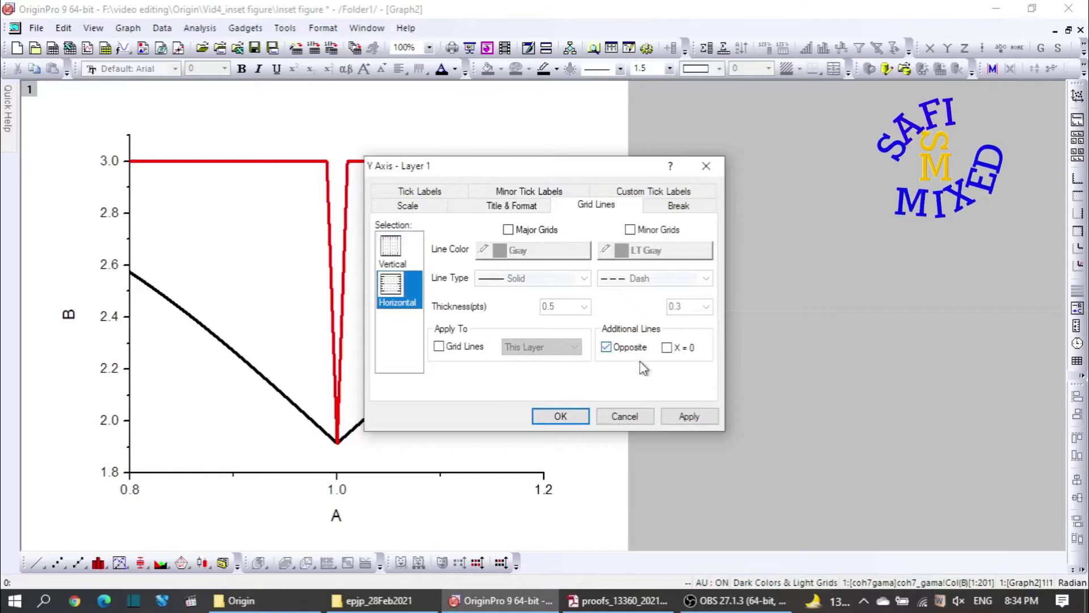
left_click(689, 416)
left_click(556, 410)
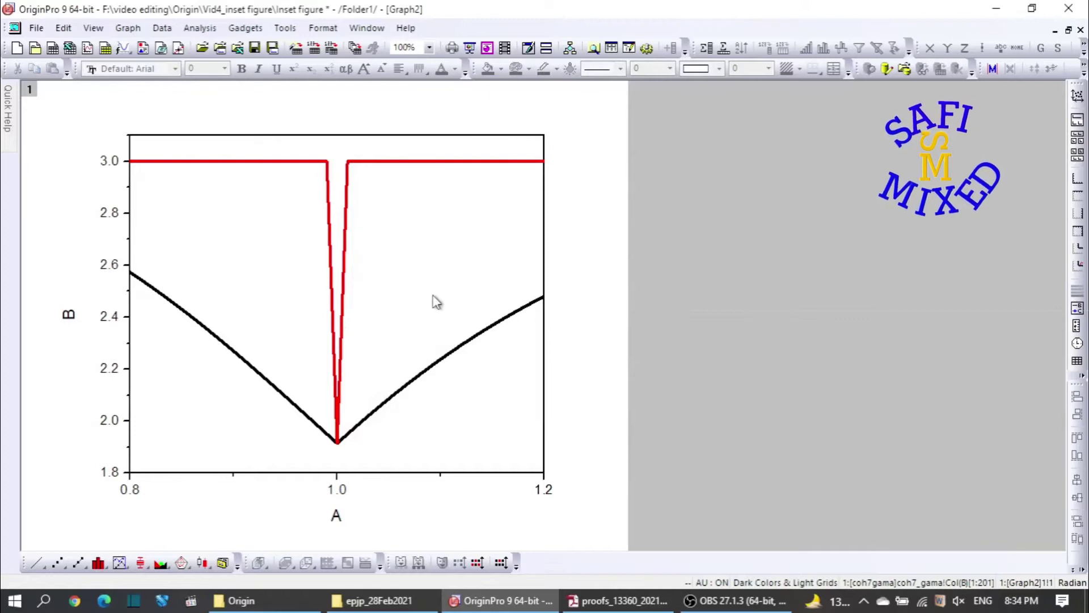
Delete the A and B axis titles from Graph2.
left_click(505, 400)
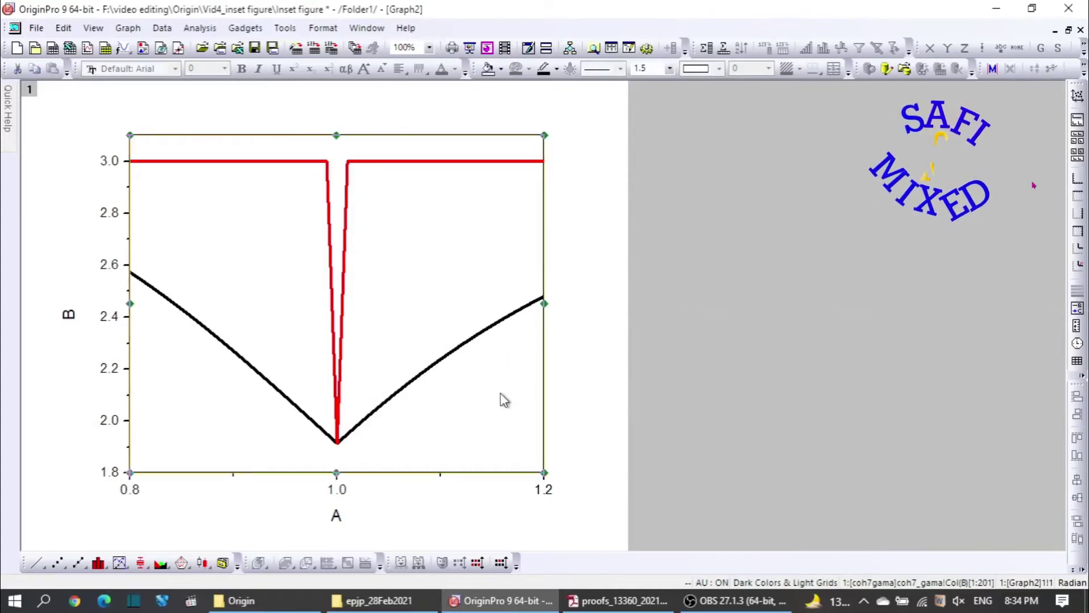
left_click(591, 383)
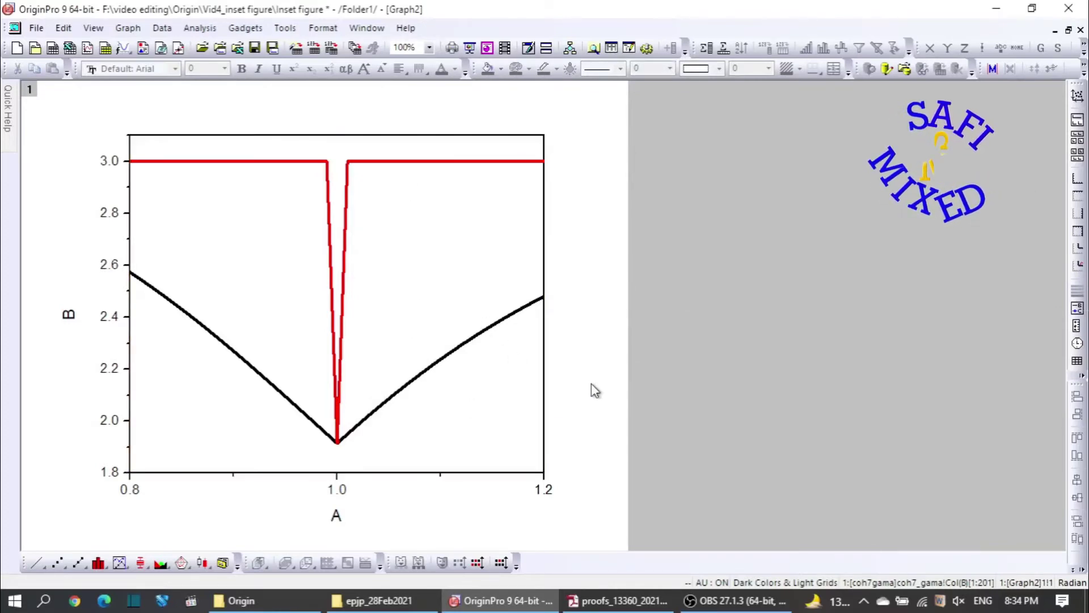
left_click(339, 517)
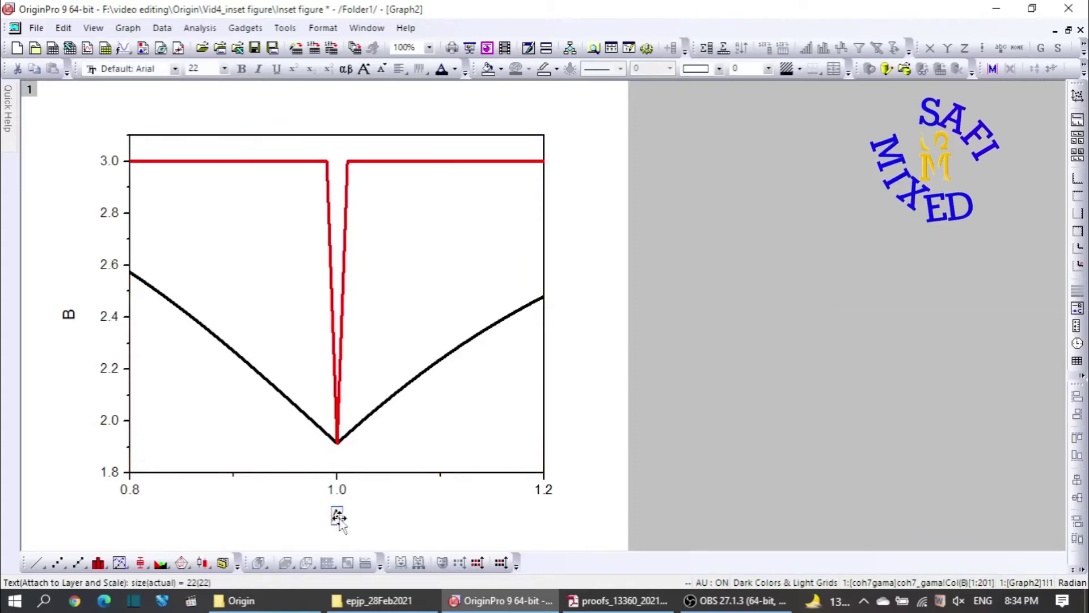
key("Delete")
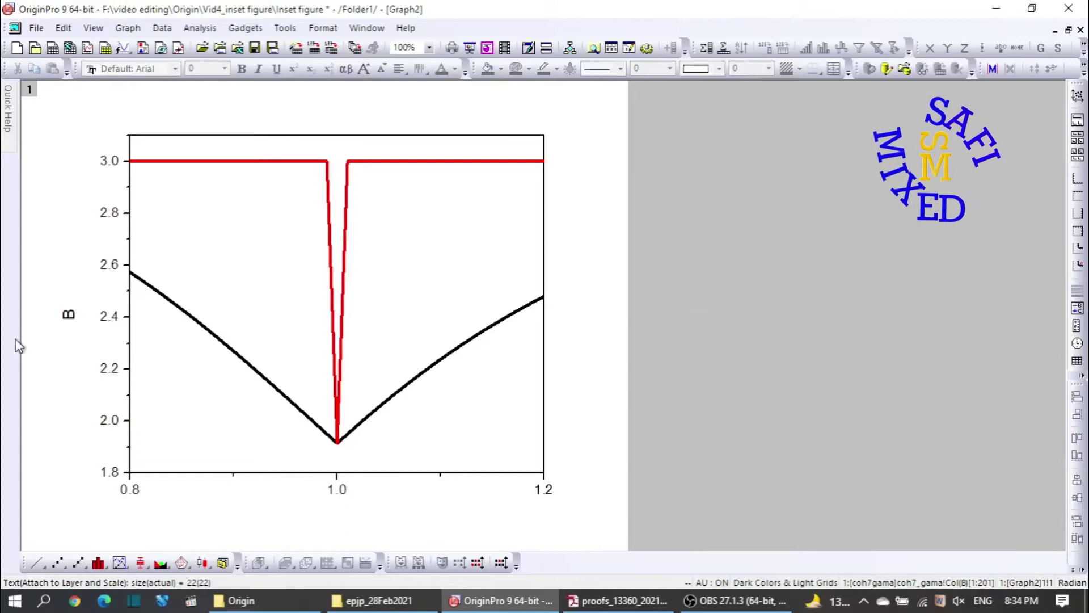
left_click(70, 320)
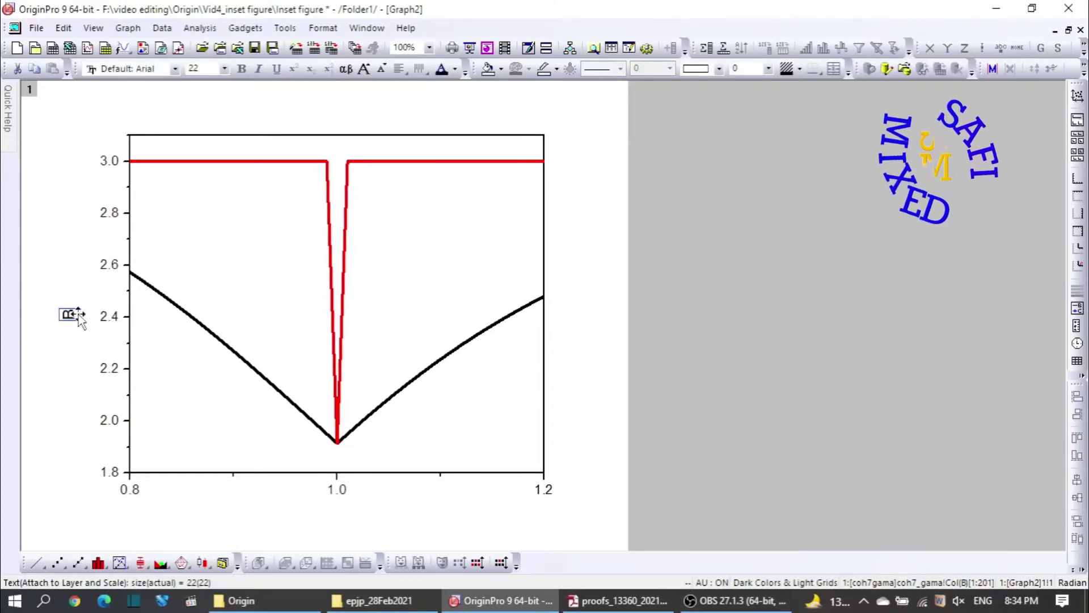
key("Delete")
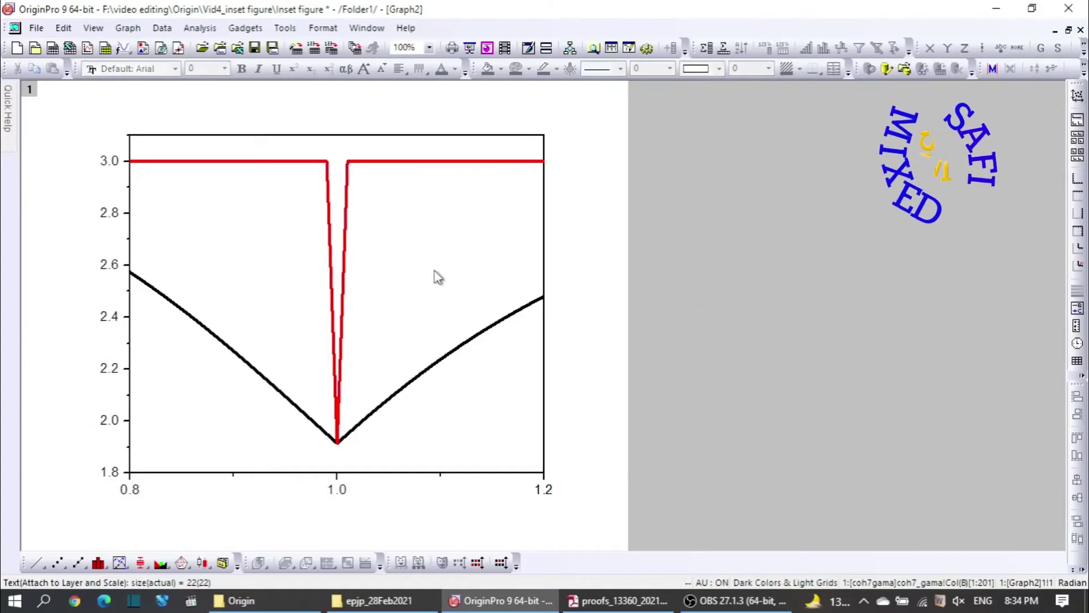
Change the x-axis tick increment to 0.1, then select the zoomed plot layer.
double_click(476, 477)
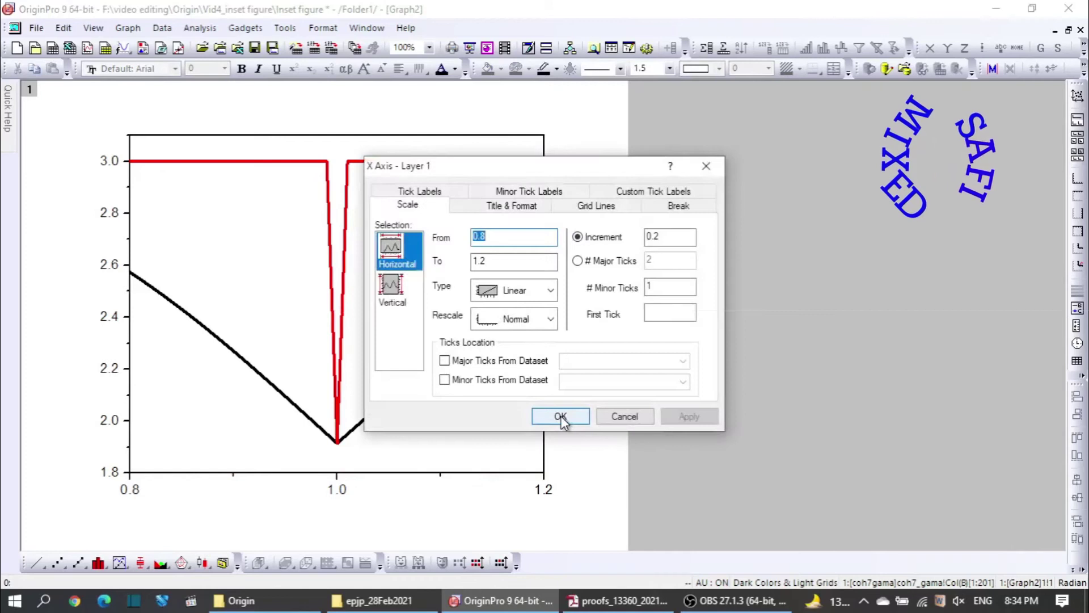
left_click(666, 237)
key("BackSpace")
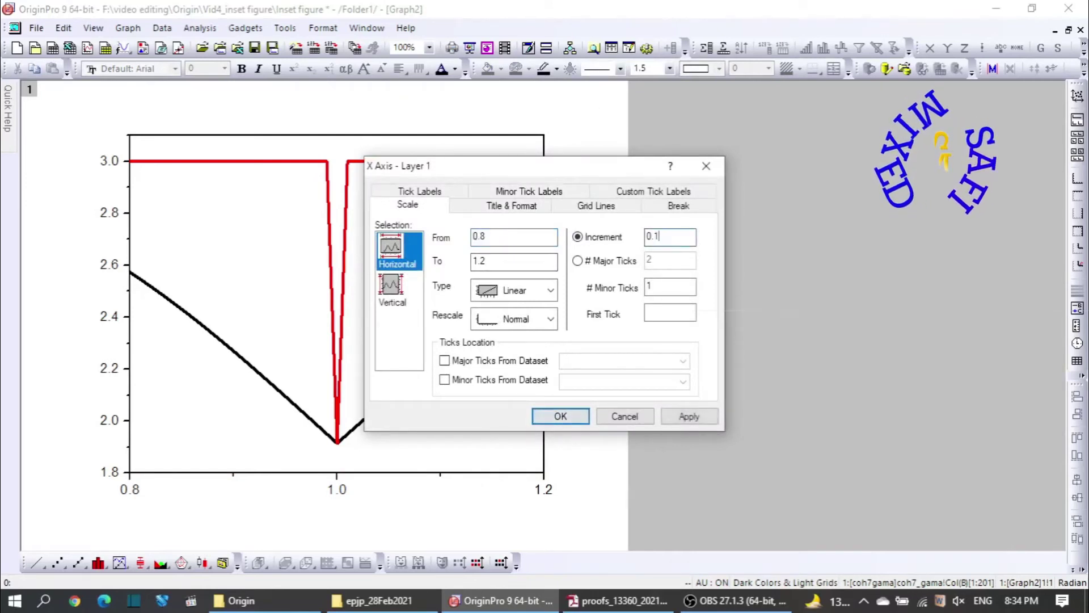
left_click(702, 418)
left_click(564, 416)
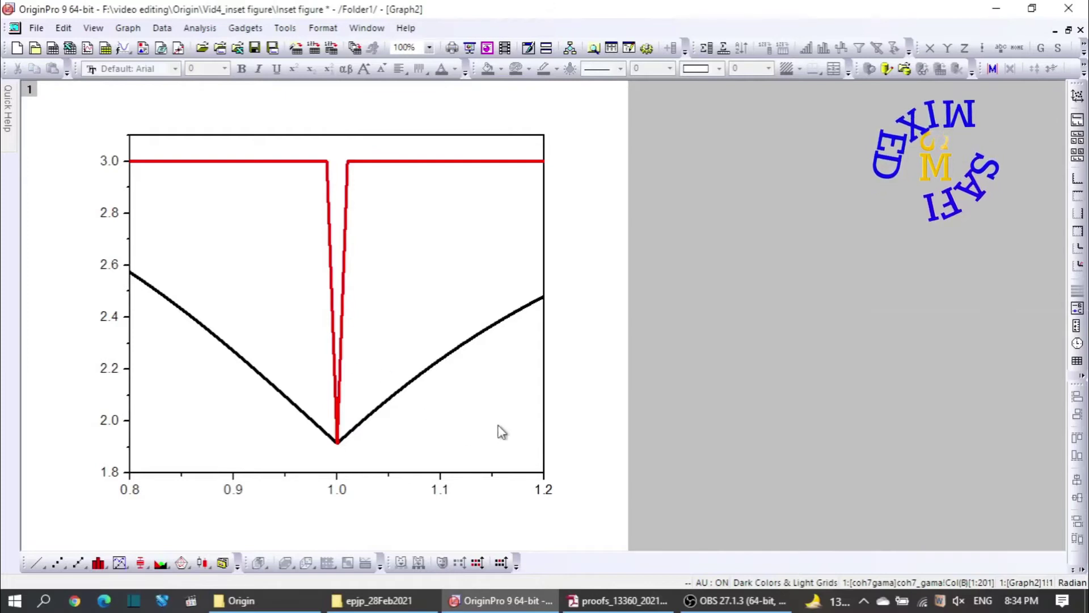
left_click(506, 412)
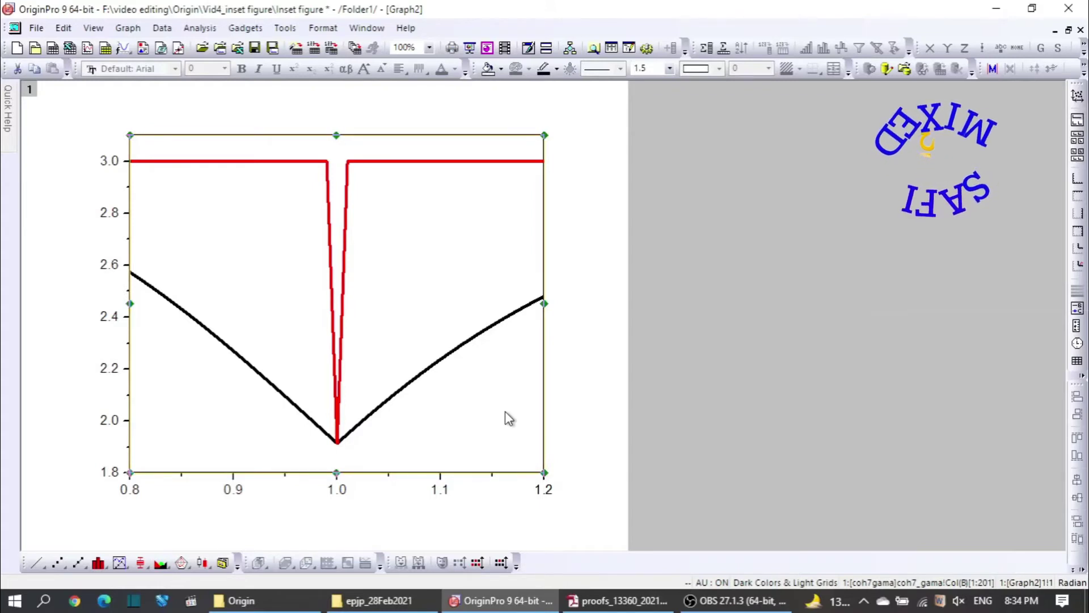
Copy the zoomed layer and paste it into maximized Graph1 as an inset.
key("ctrl+c")
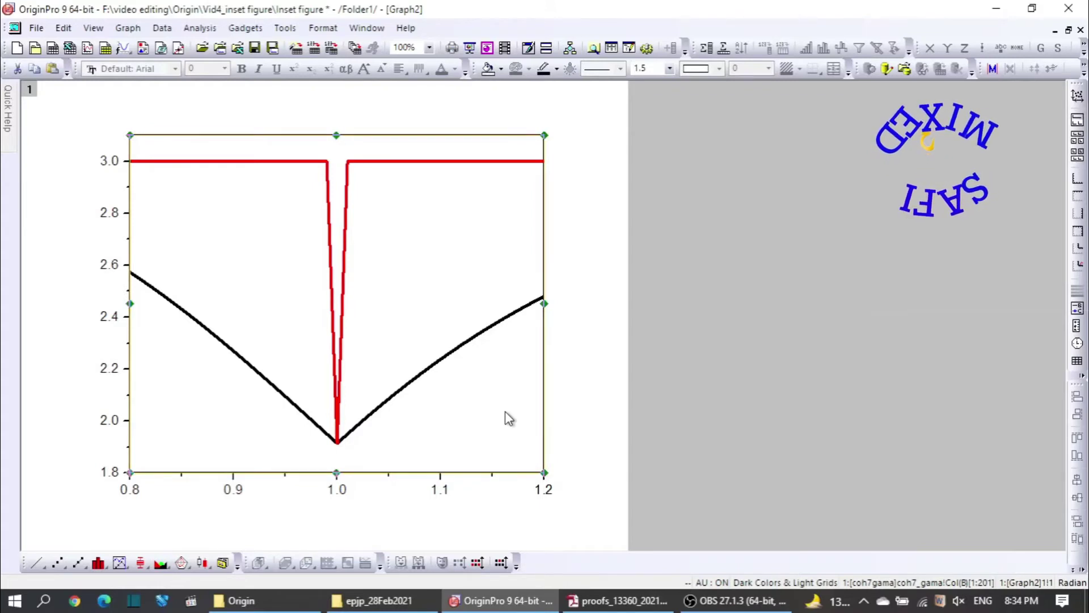
left_click(1068, 30)
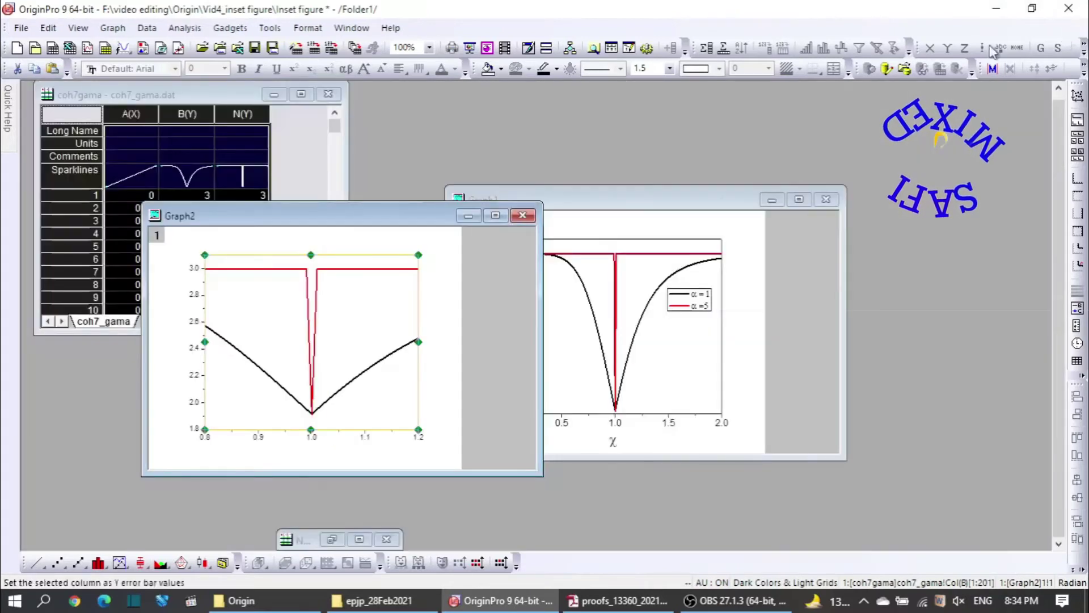
left_click(655, 202)
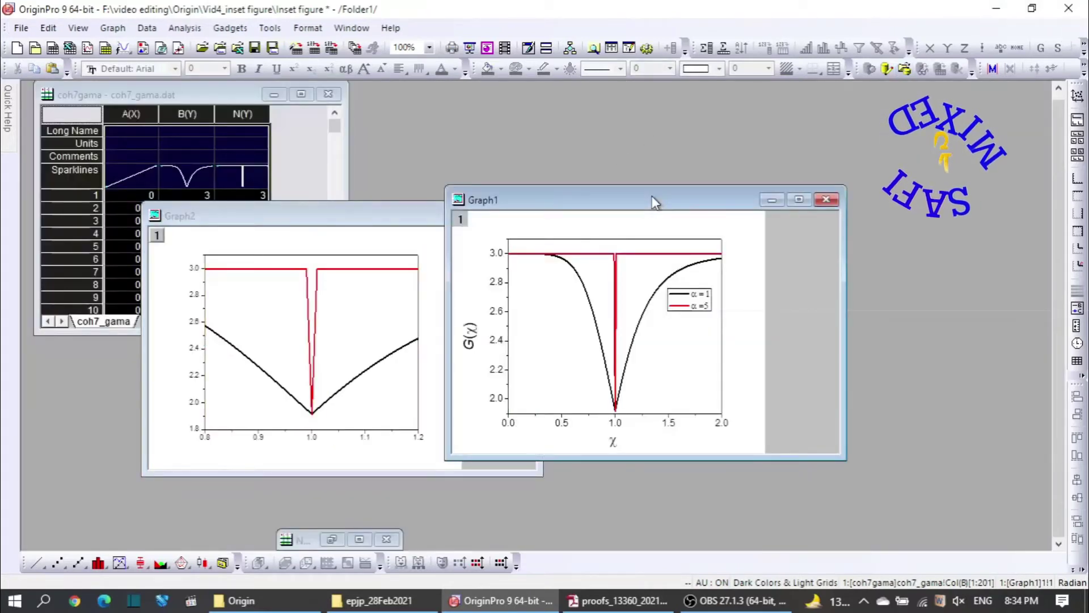
double_click(680, 203)
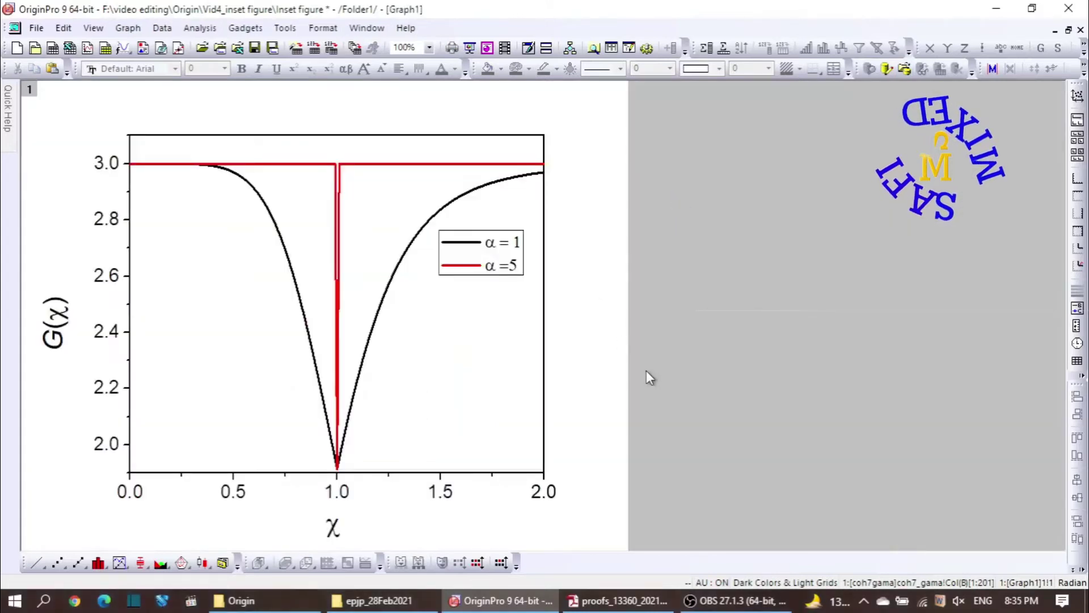
key("ctrl+v")
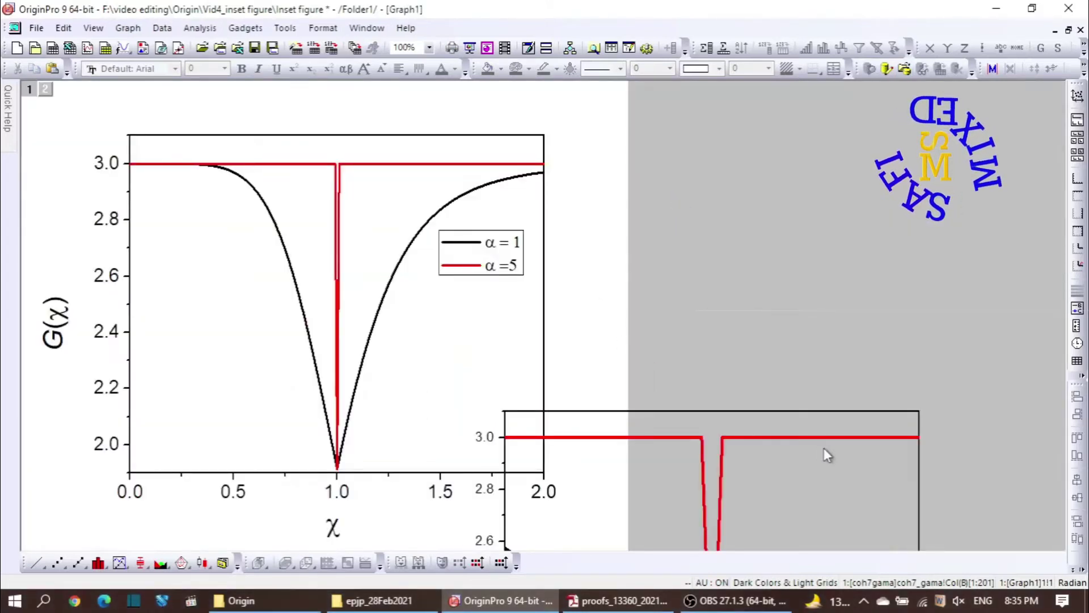
Resize the inset smaller and position it in the main plot's lower-left area.
left_click(848, 478)
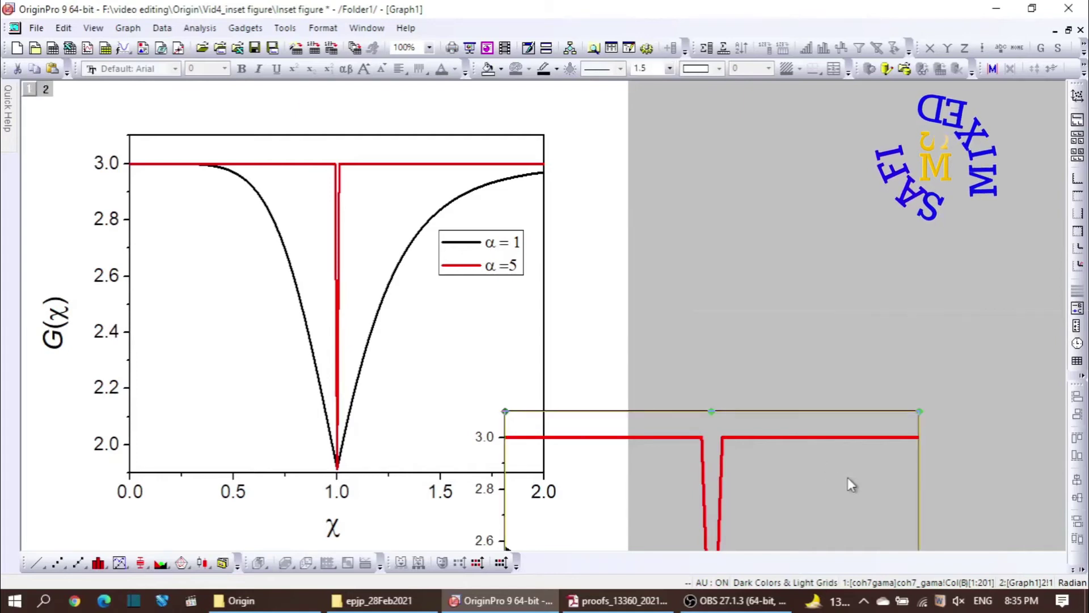
mouse_move(848, 489)
left_mouse_down()
mouse_move(377, 292)
mouse_move(445, 221)
mouse_move(510, 213)
mouse_move(496, 202)
left_mouse_up()
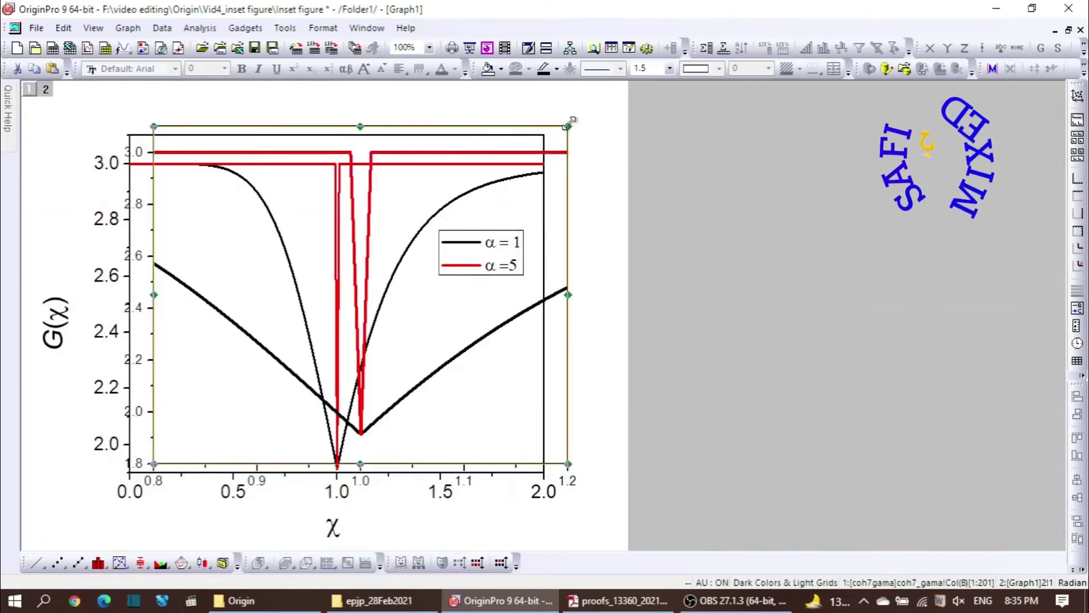
left_click_drag(569, 124, 316, 291)
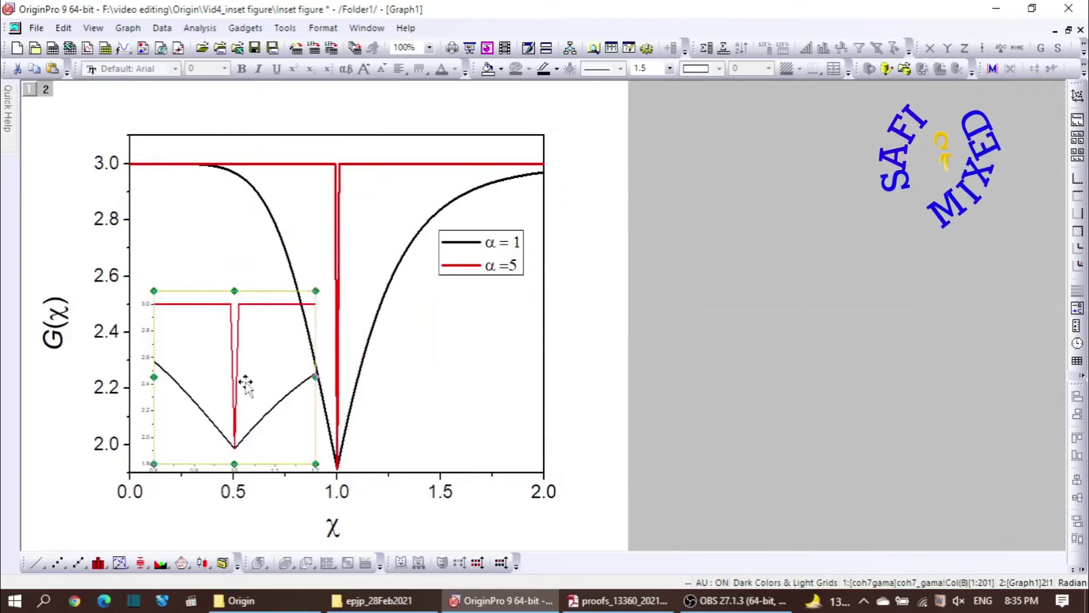
left_click_drag(244, 385, 251, 331)
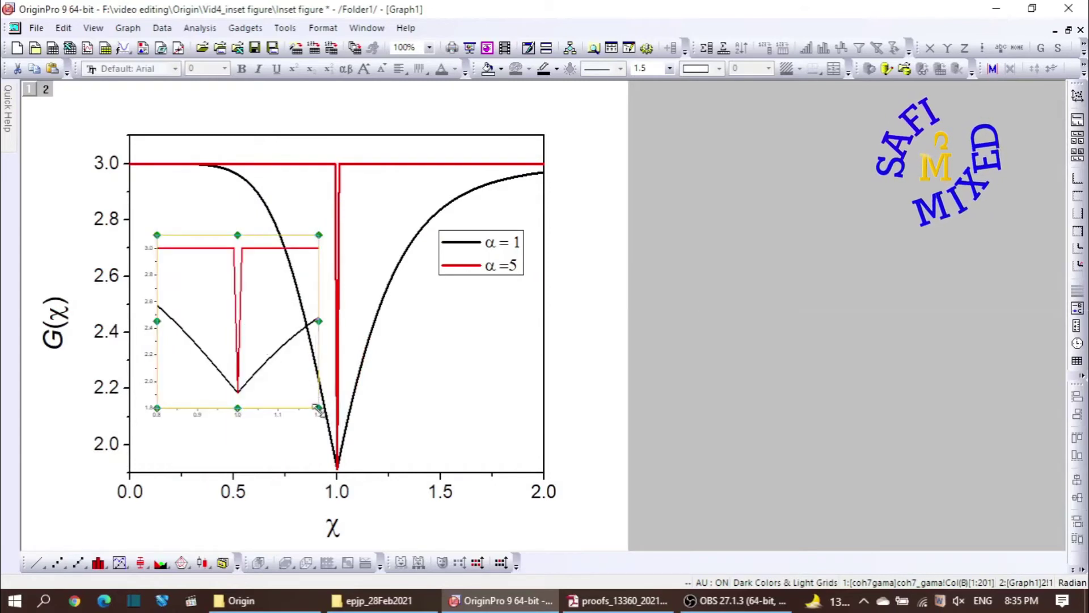
left_click_drag(318, 407, 299, 370)
left_click_drag(256, 300, 248, 371)
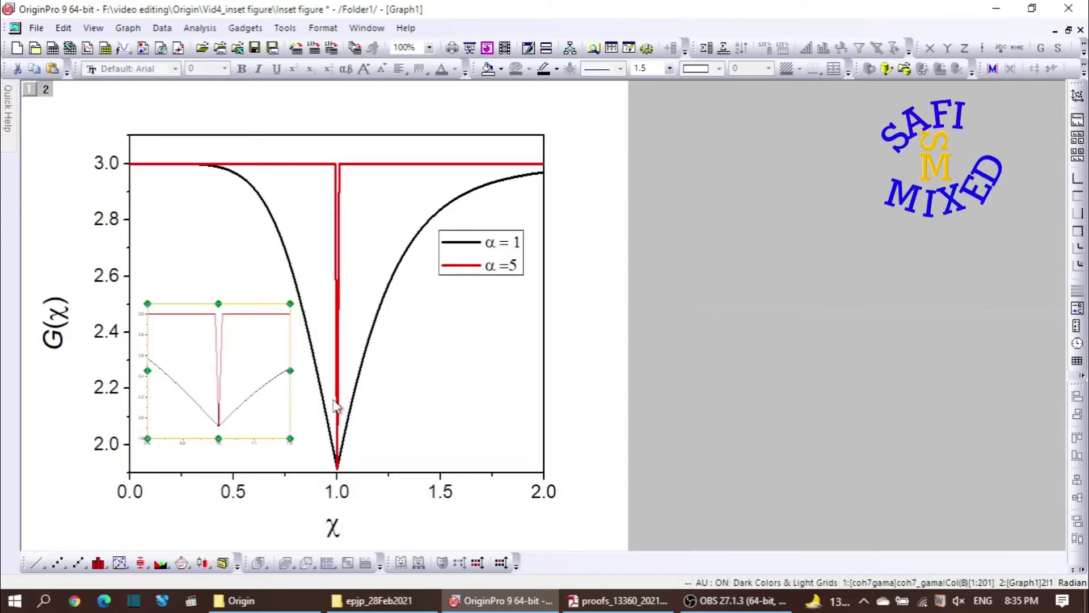
left_click(598, 358)
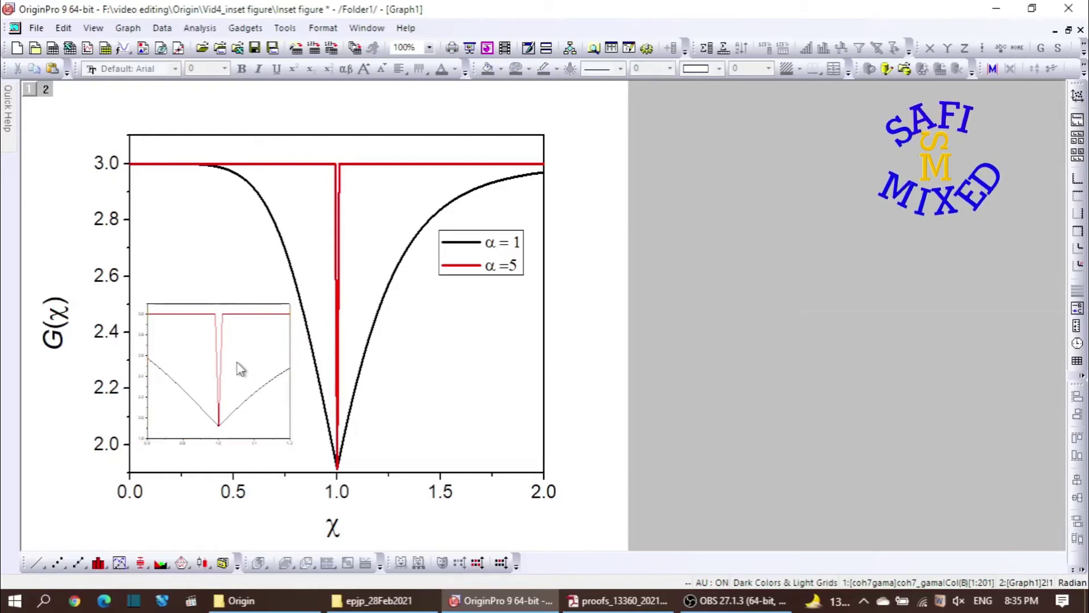
left_click(251, 378)
left_click_drag(246, 376, 238, 351)
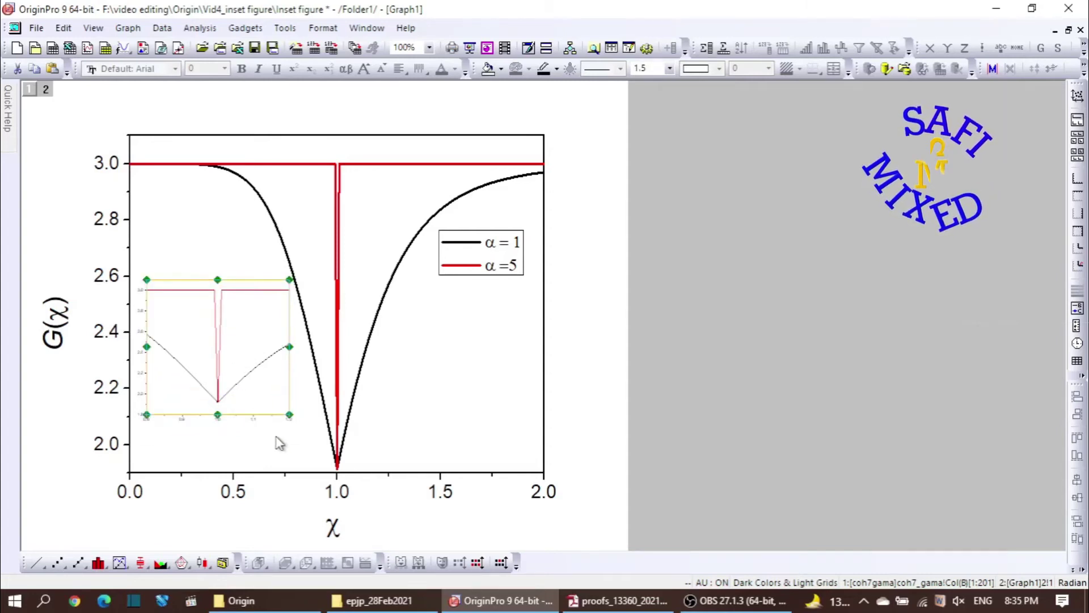
left_click(255, 422)
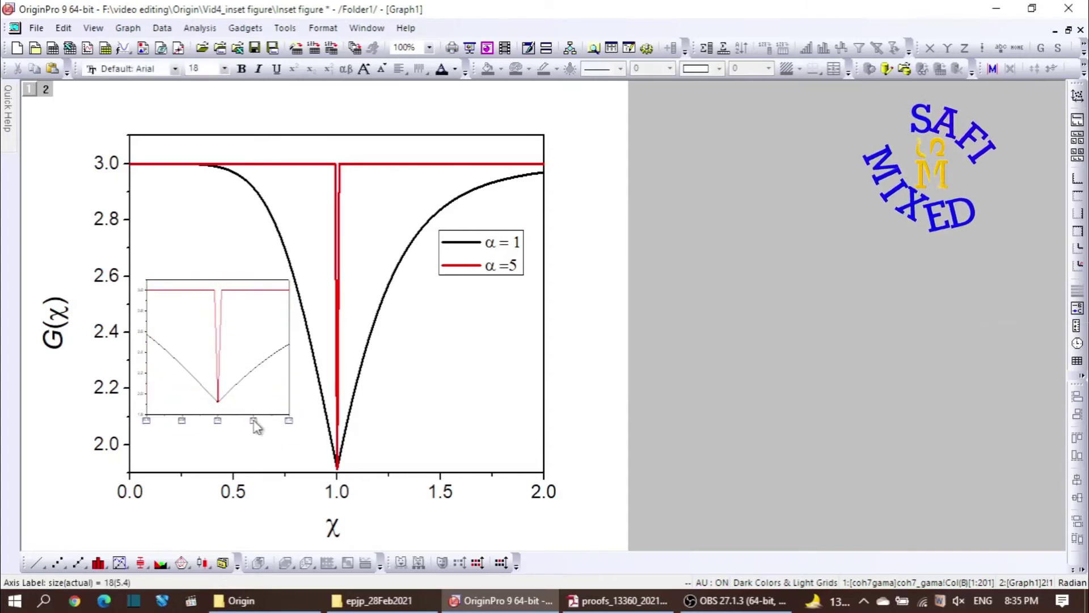
Set the inset's x and y tick label font size to 48.
left_click(226, 70)
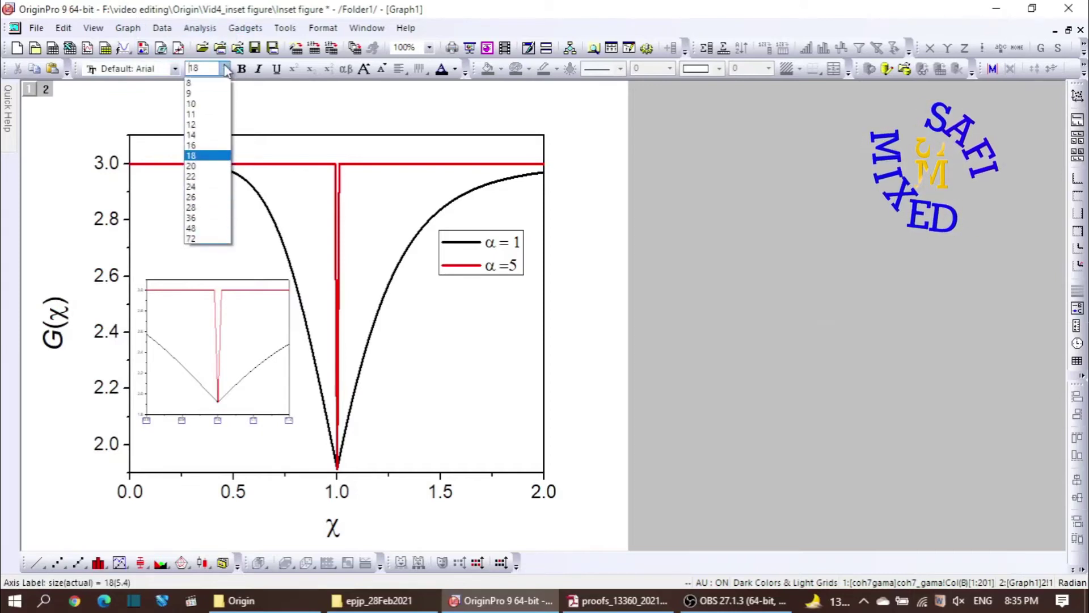
left_click(195, 219)
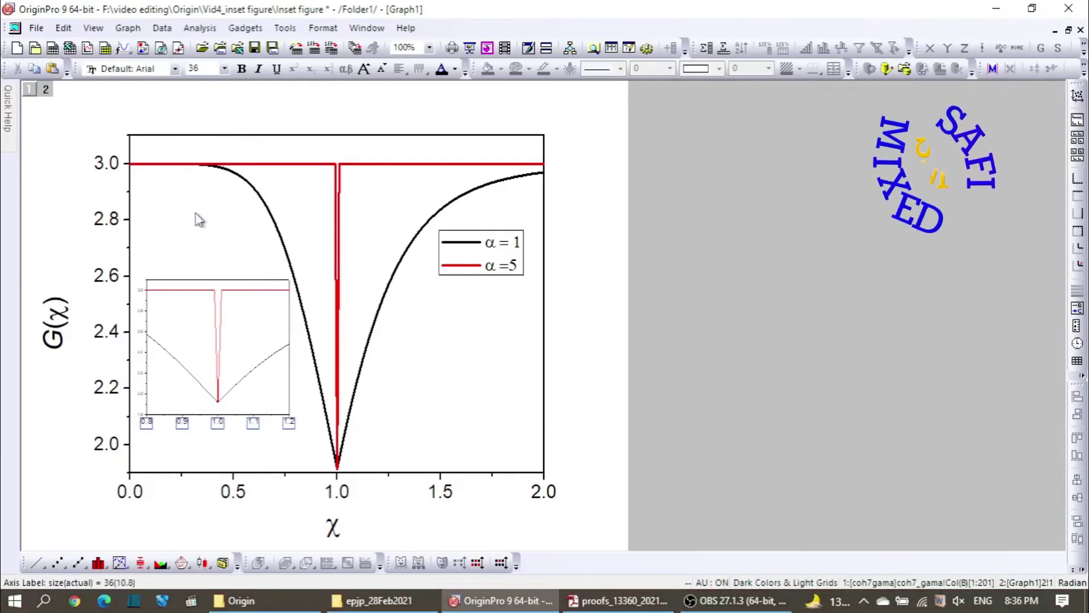
left_click(226, 72)
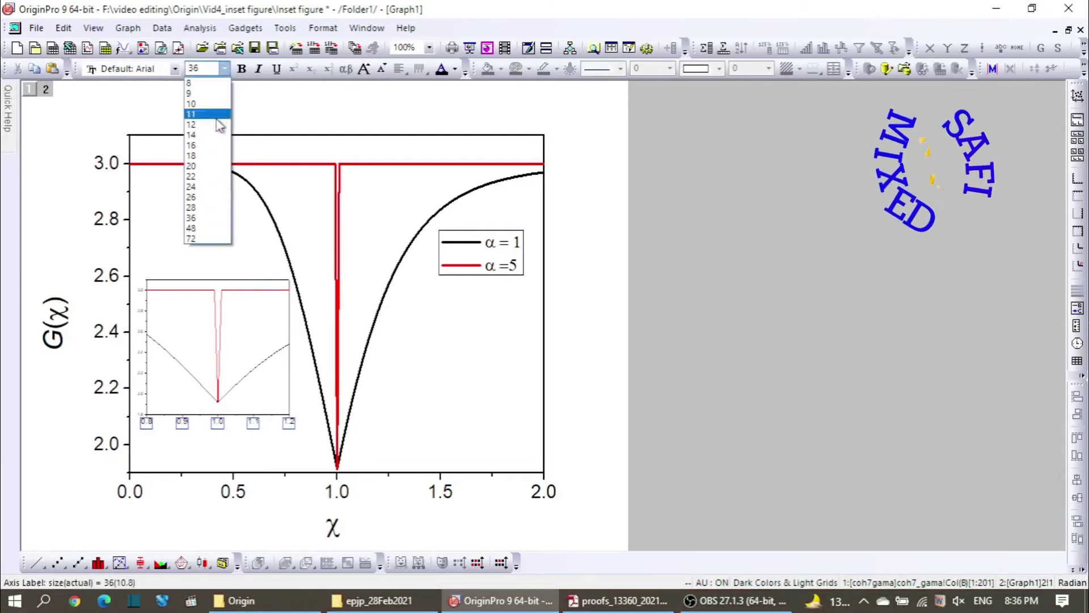
left_click(209, 234)
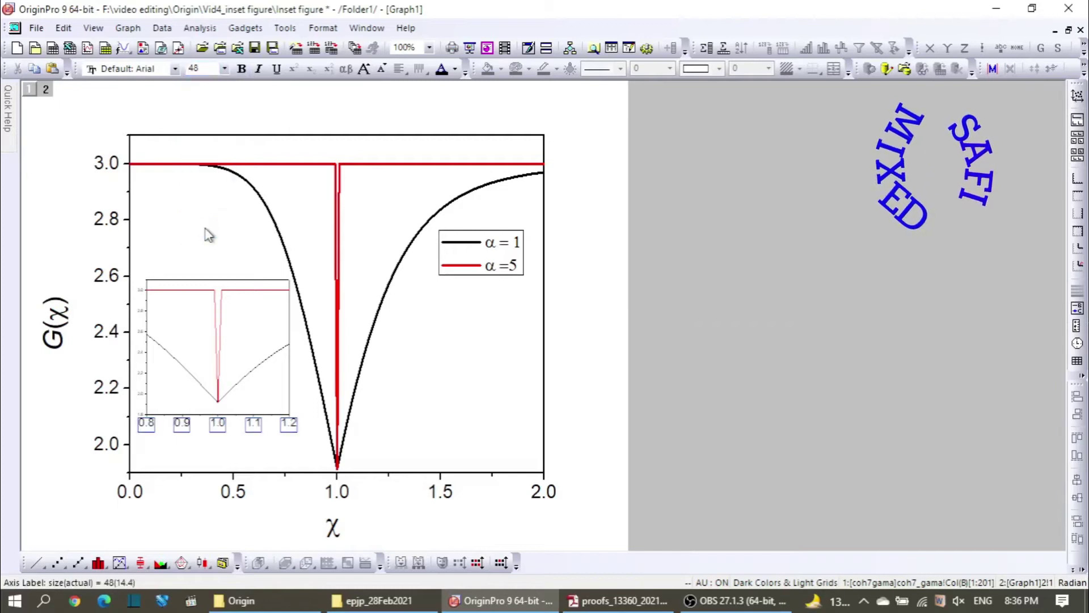
left_click(142, 336)
left_click(225, 69)
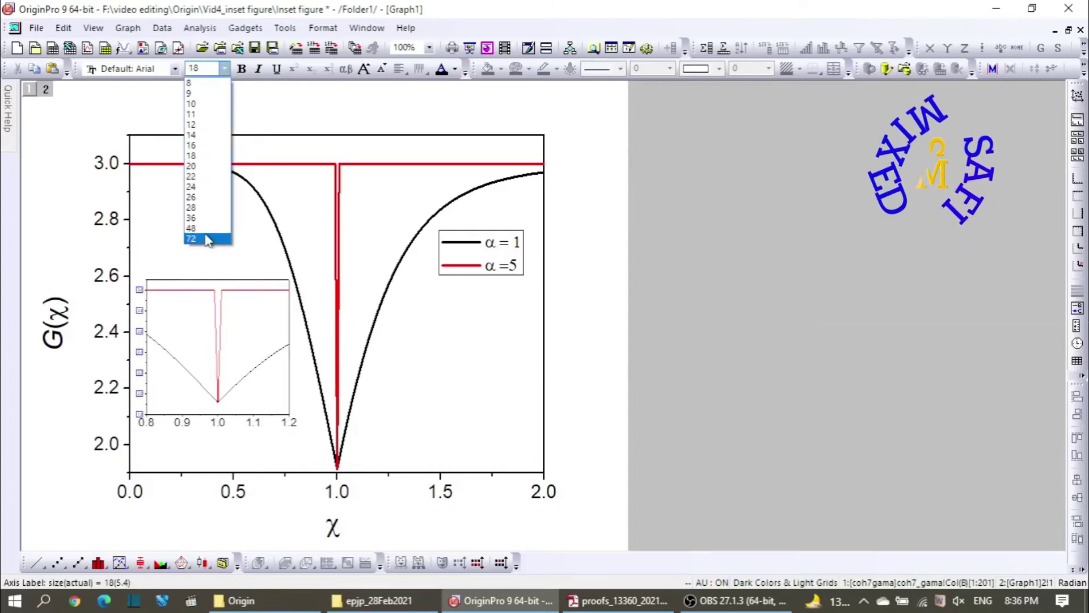
left_click(208, 229)
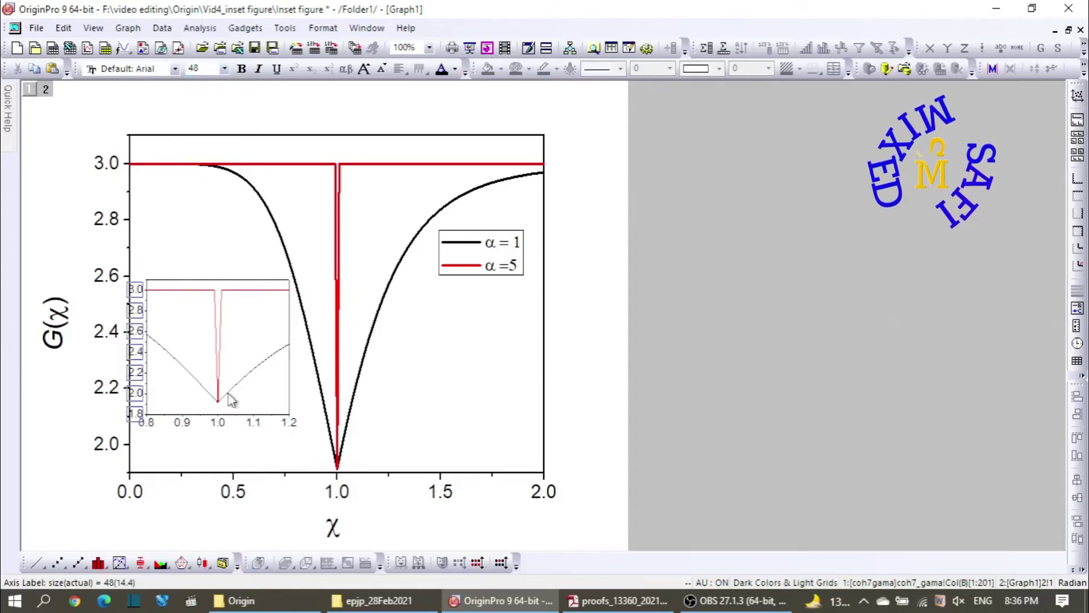
Nudge the inset layer slightly to the right.
left_click(270, 393)
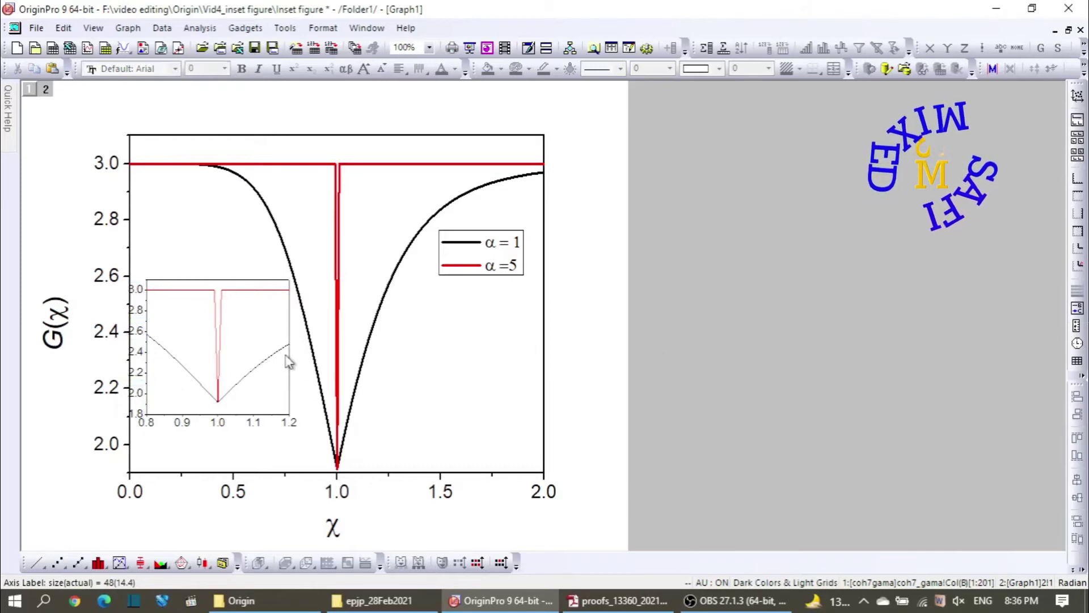
left_click(270, 400)
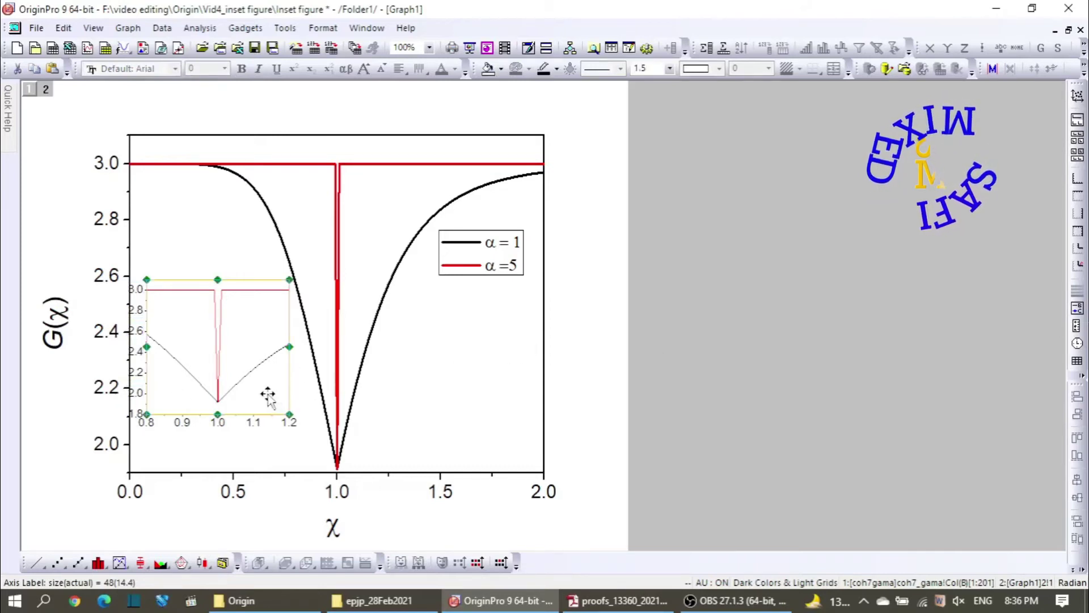
left_click(268, 390)
left_click_drag(274, 393, 281, 393)
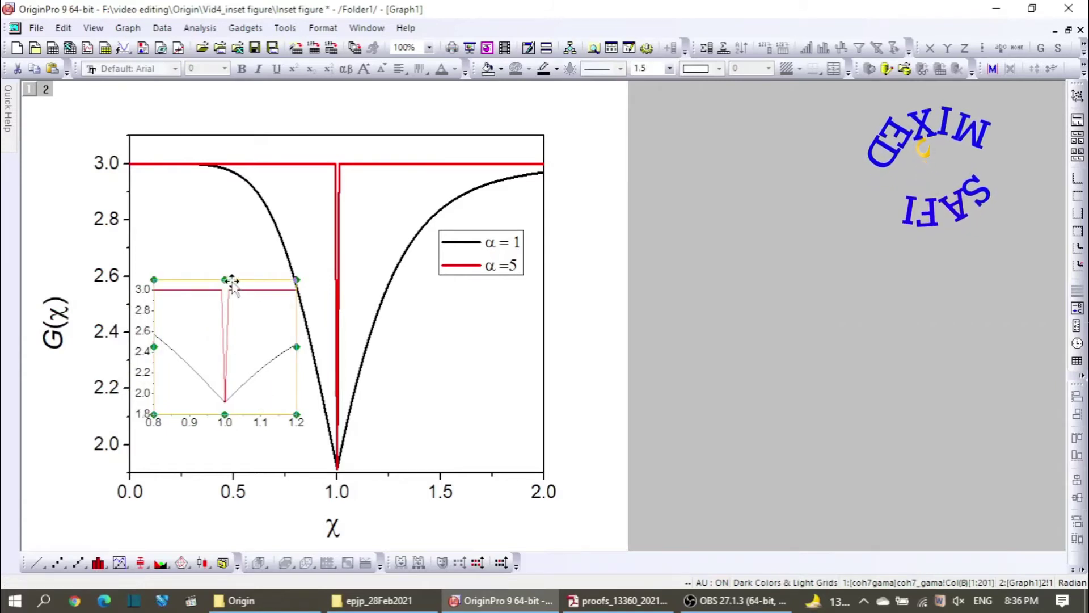
Set the inset's red curve line width to 5 and black curve to 7.
left_click(636, 278)
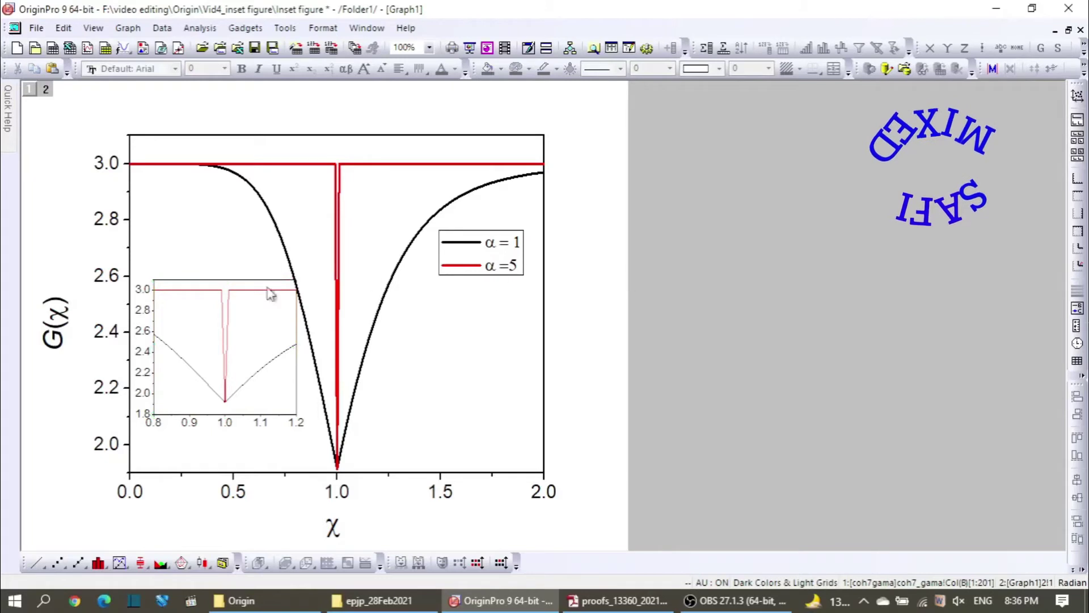
double_click(227, 315)
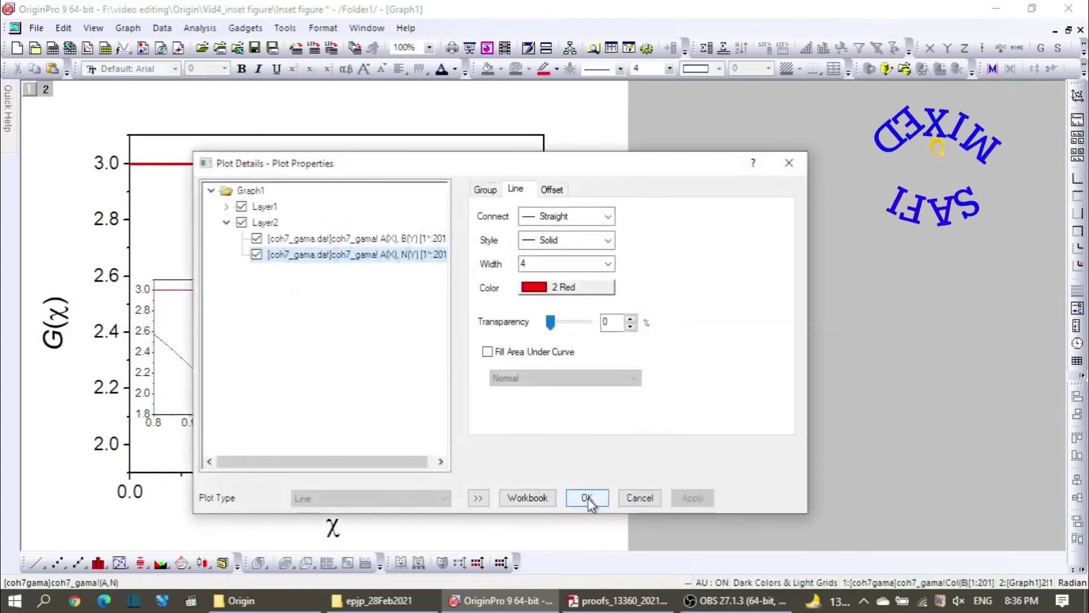
left_click(609, 264)
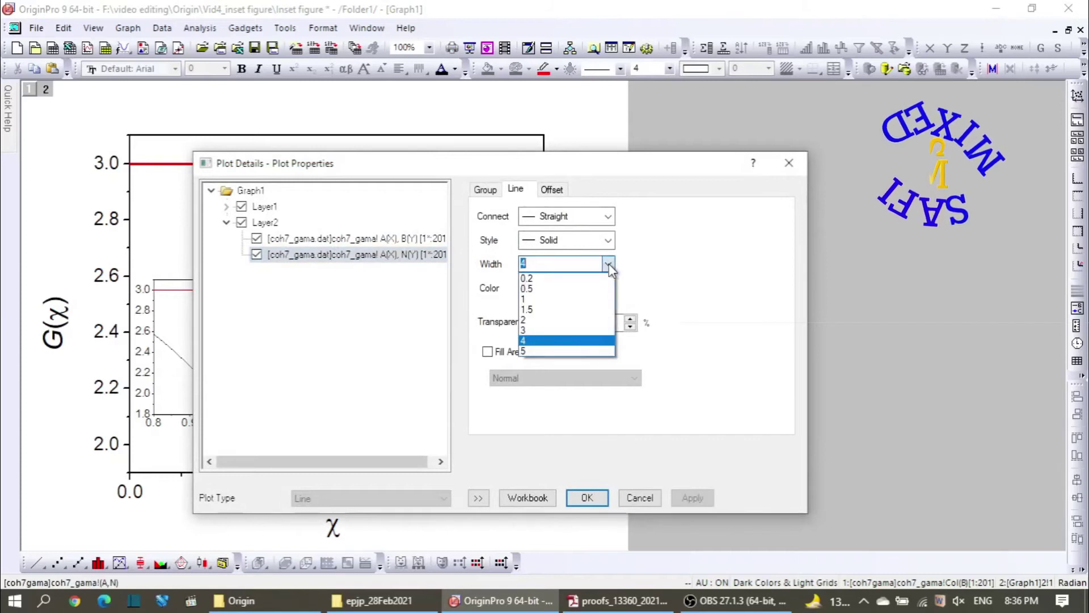
left_click(556, 352)
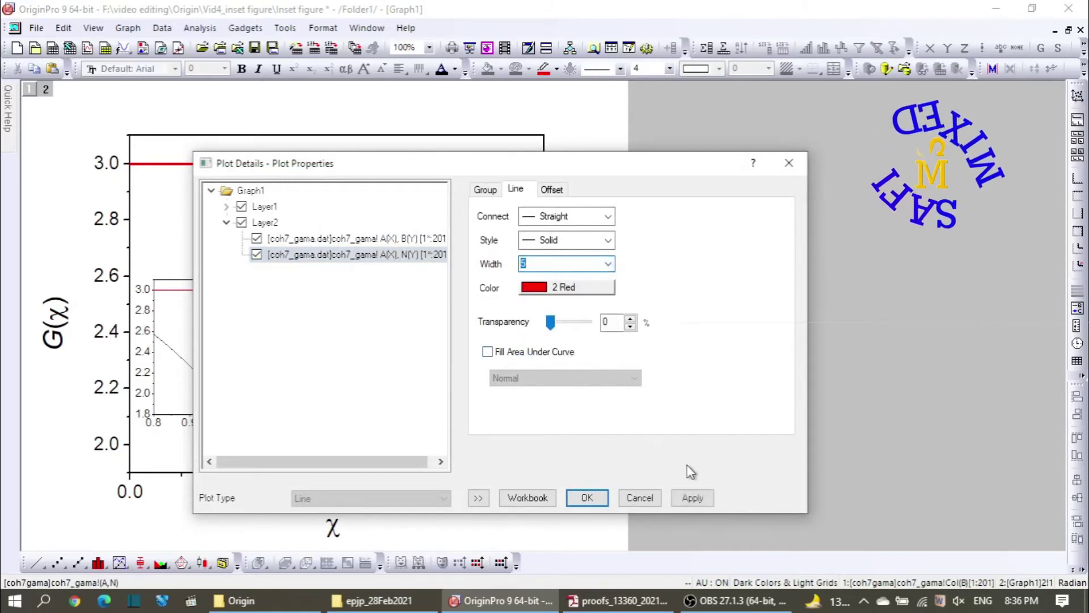
left_click(328, 243)
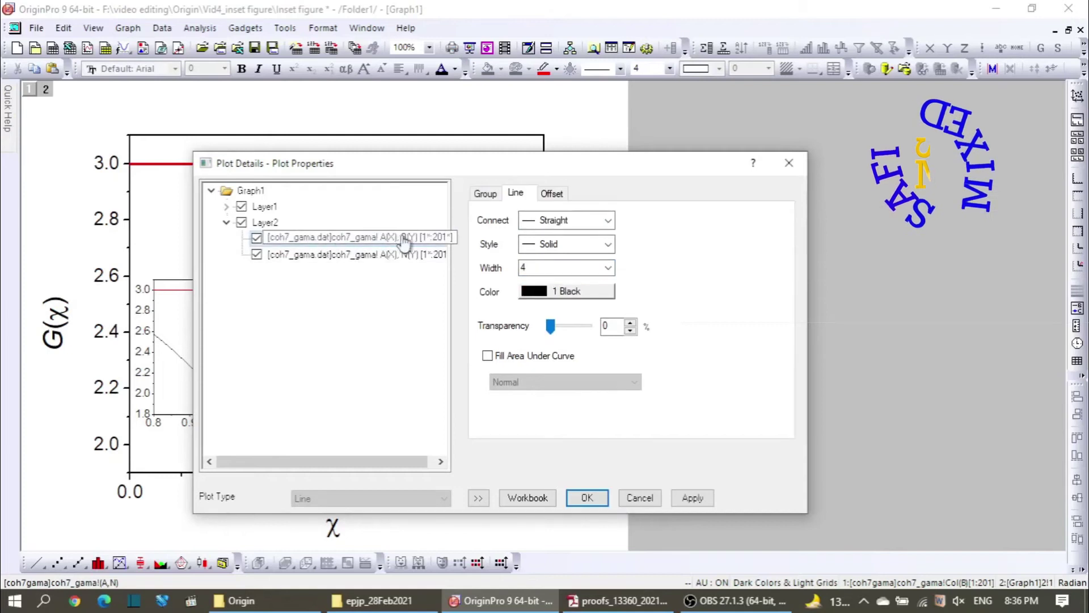
left_click(539, 270)
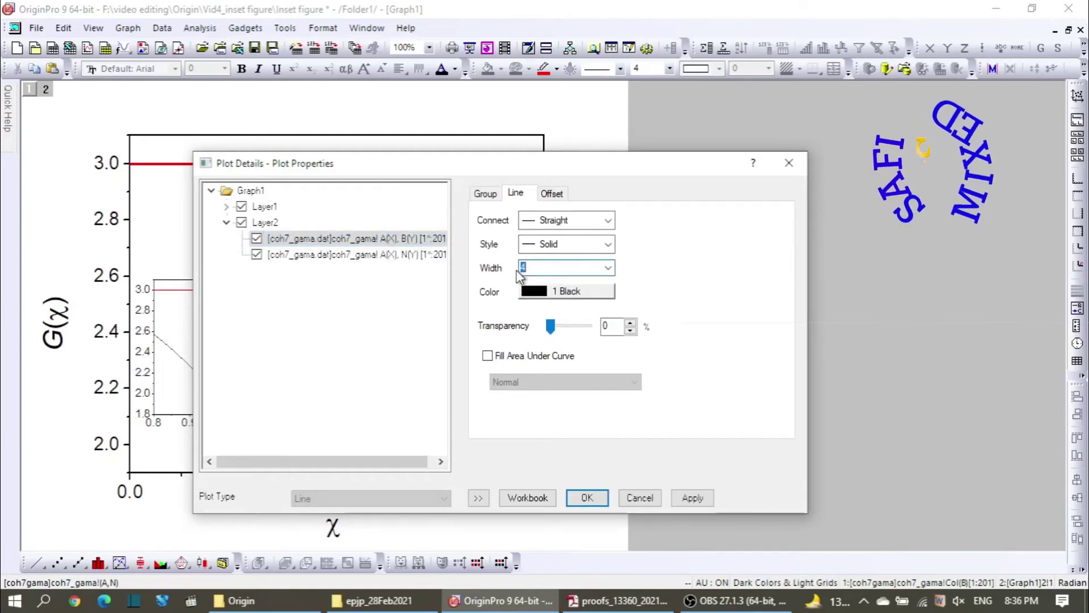
type("7")
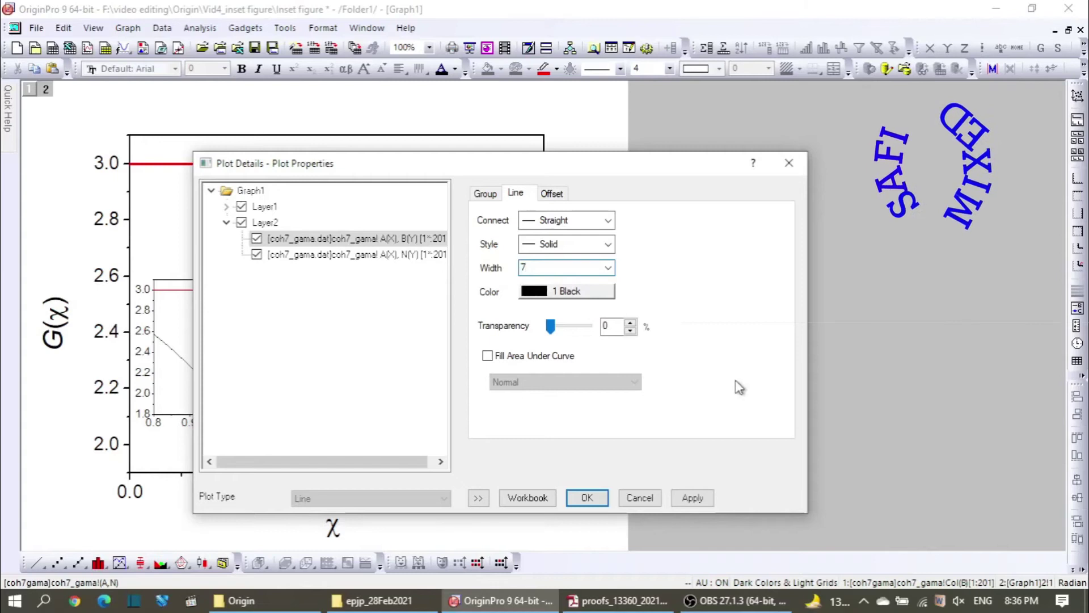
left_click(695, 503)
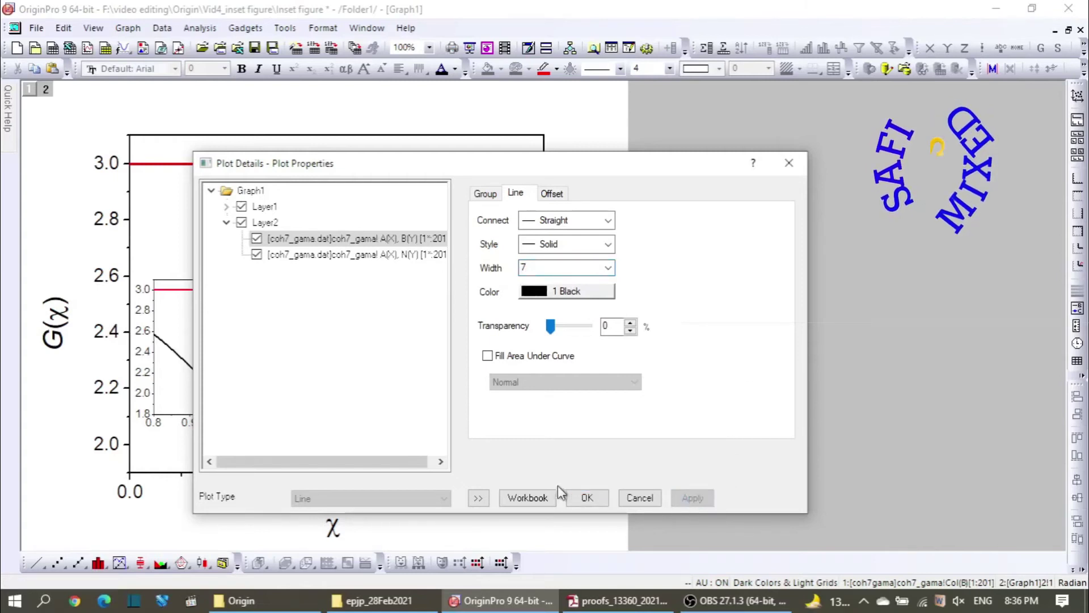
left_click(585, 499)
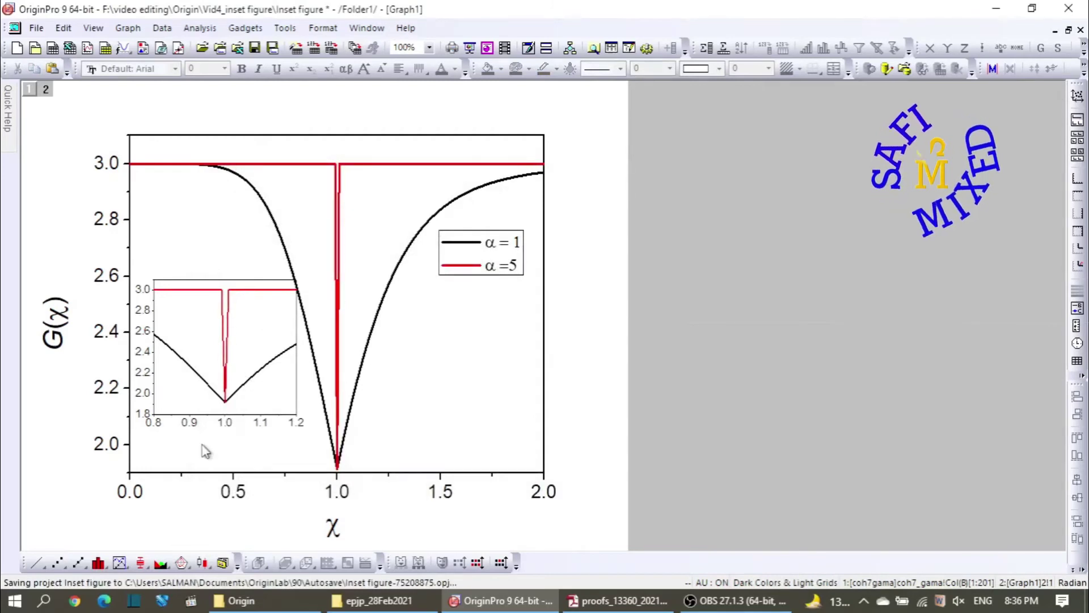
Set the inset's χ axis range to 0.9–1.1, then restore Graph1 from maximized.
double_click(304, 431)
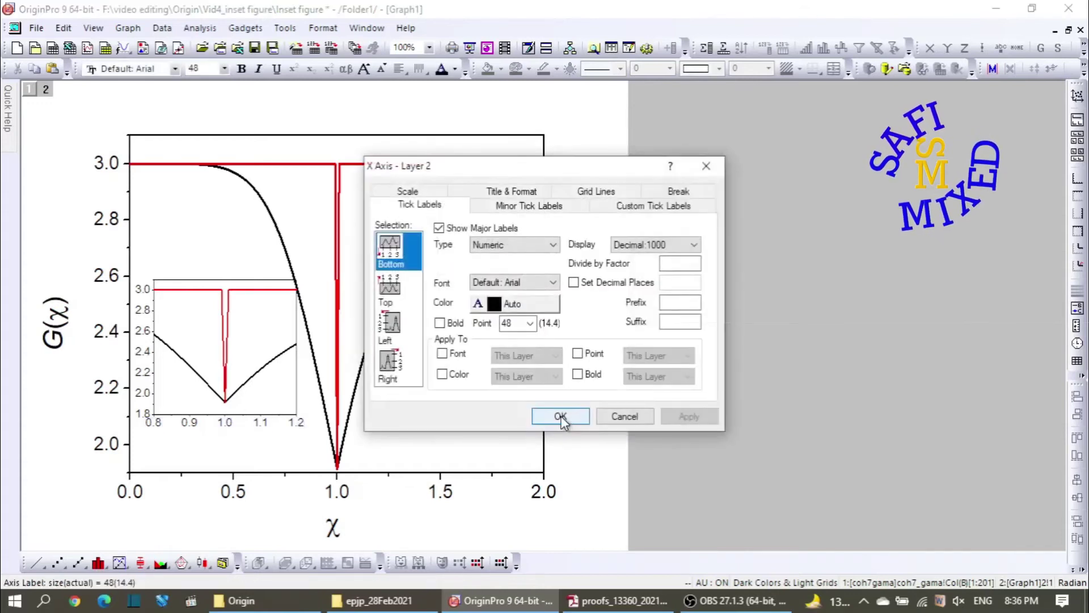
left_click(430, 194)
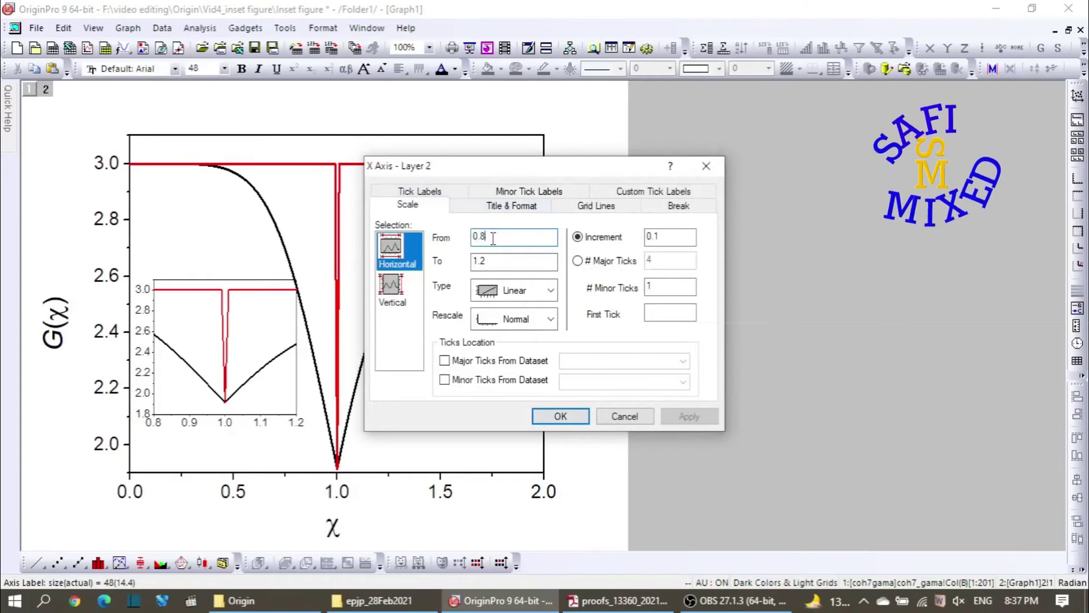
key("BackSpace")
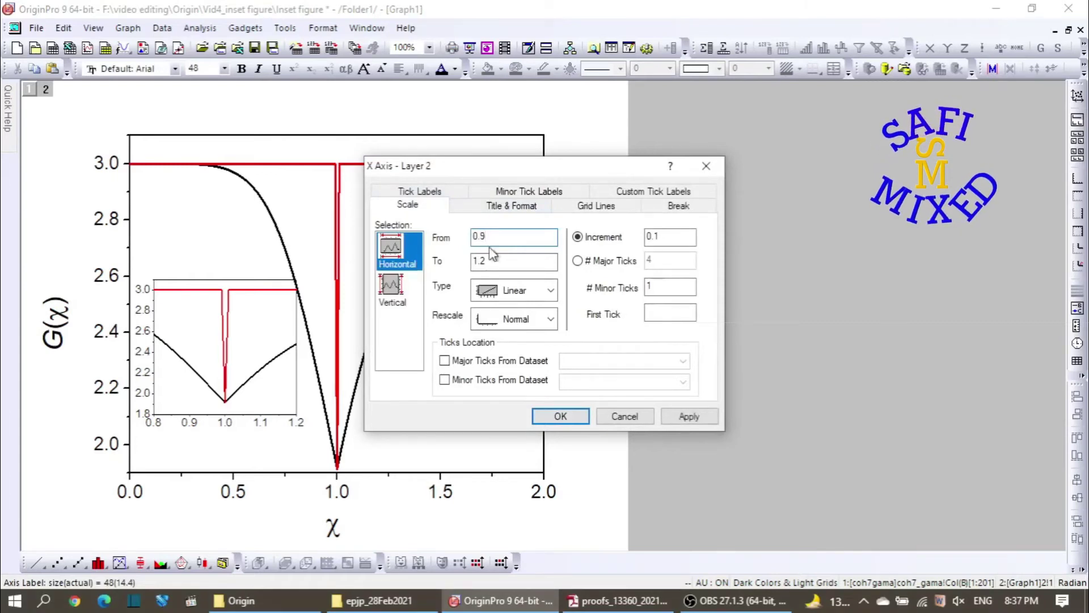
left_click(493, 261)
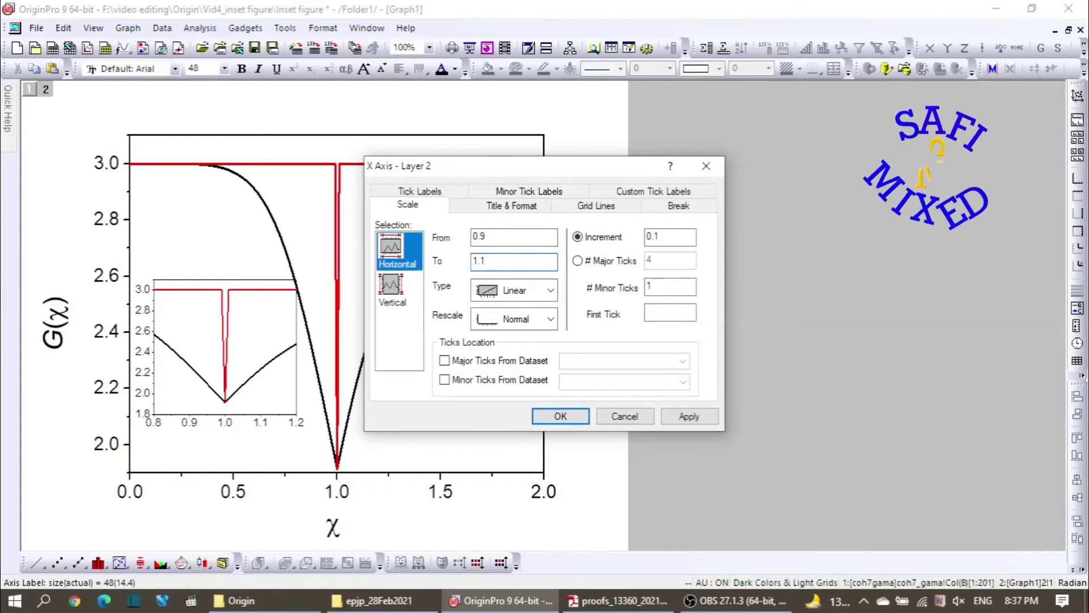
left_click(688, 416)
left_click(536, 415)
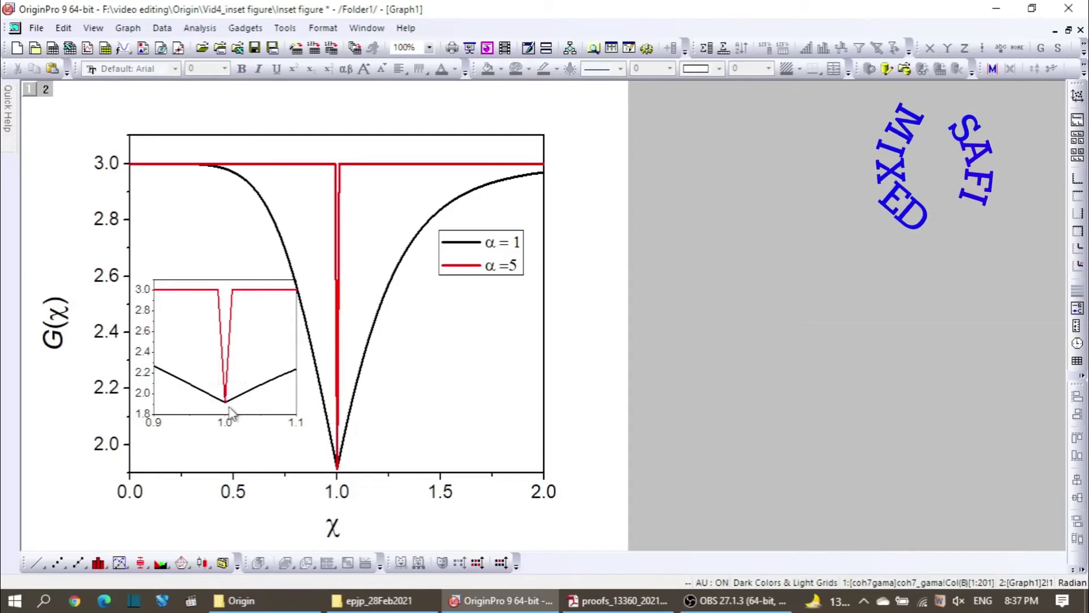
left_click(1068, 30)
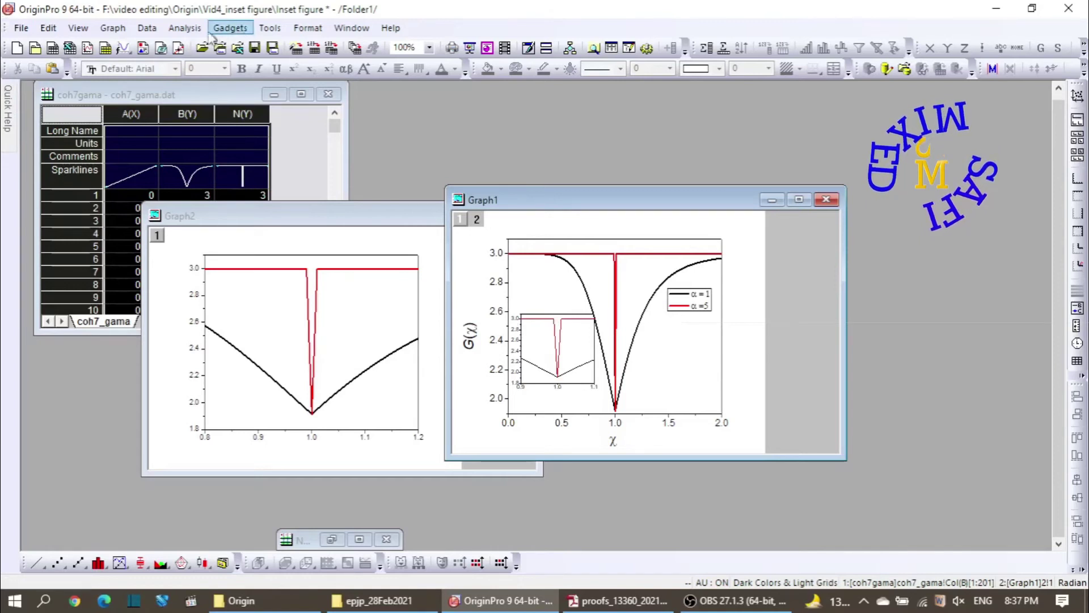
Import NM_Scaling_lambda.dat into a new workbook.
left_click(51, 51)
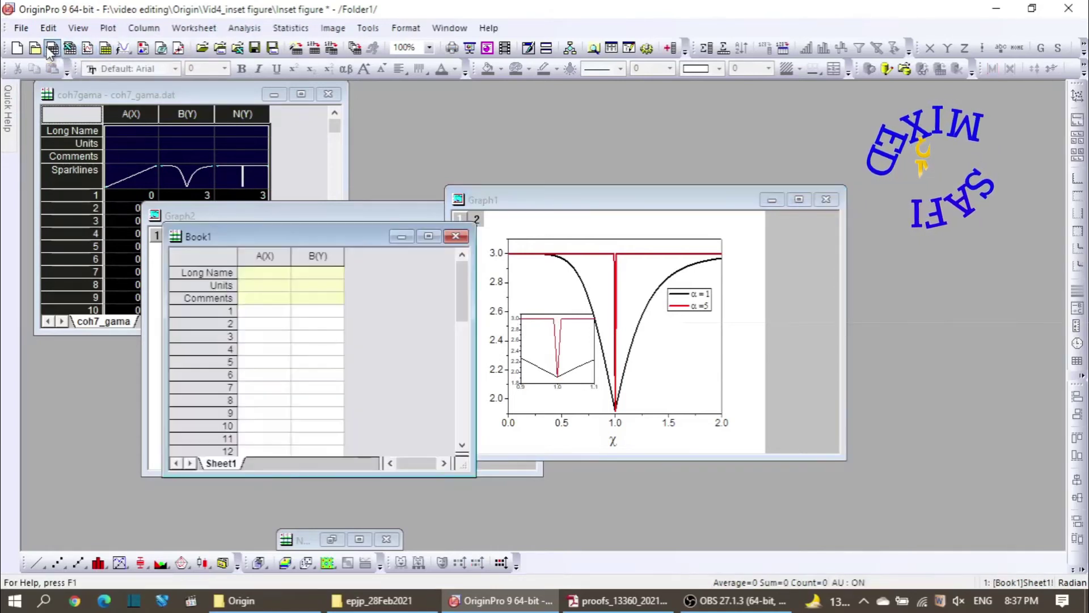
left_click_drag(308, 237, 254, 147)
left_click(313, 48)
scroll(807, 216, "down", 5)
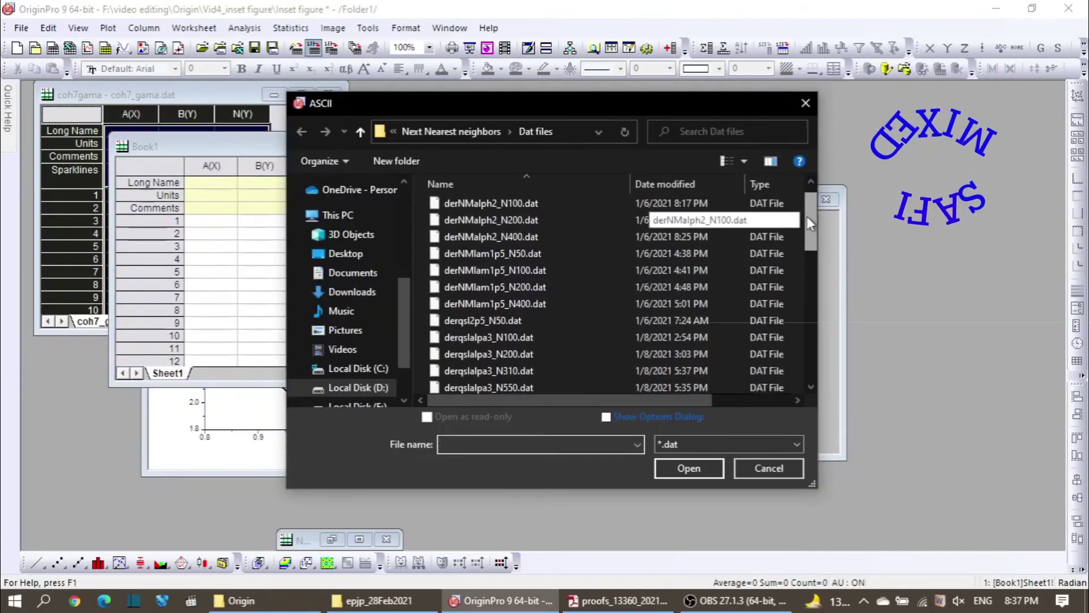
left_click(509, 319)
double_click(509, 320)
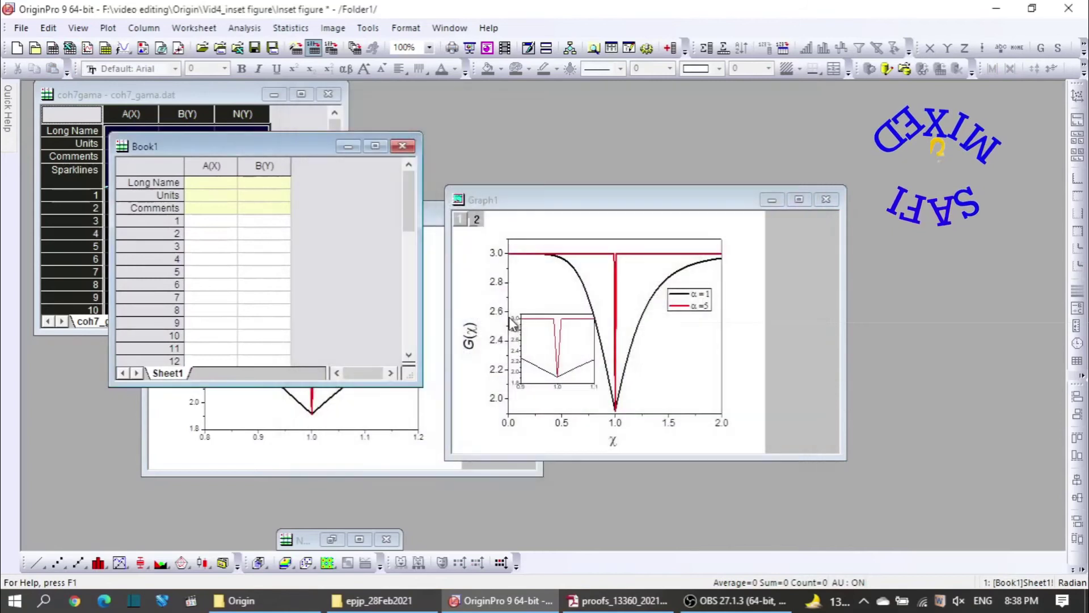
Plot columns A and B as a line graph and maximize Graph3.
left_click(154, 166)
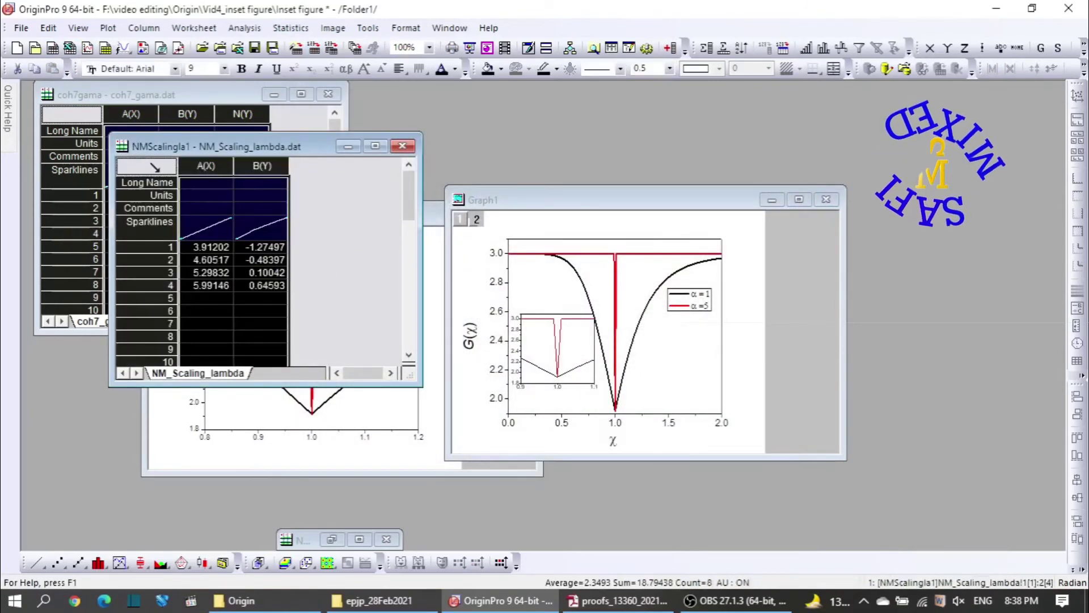
right_click(156, 167)
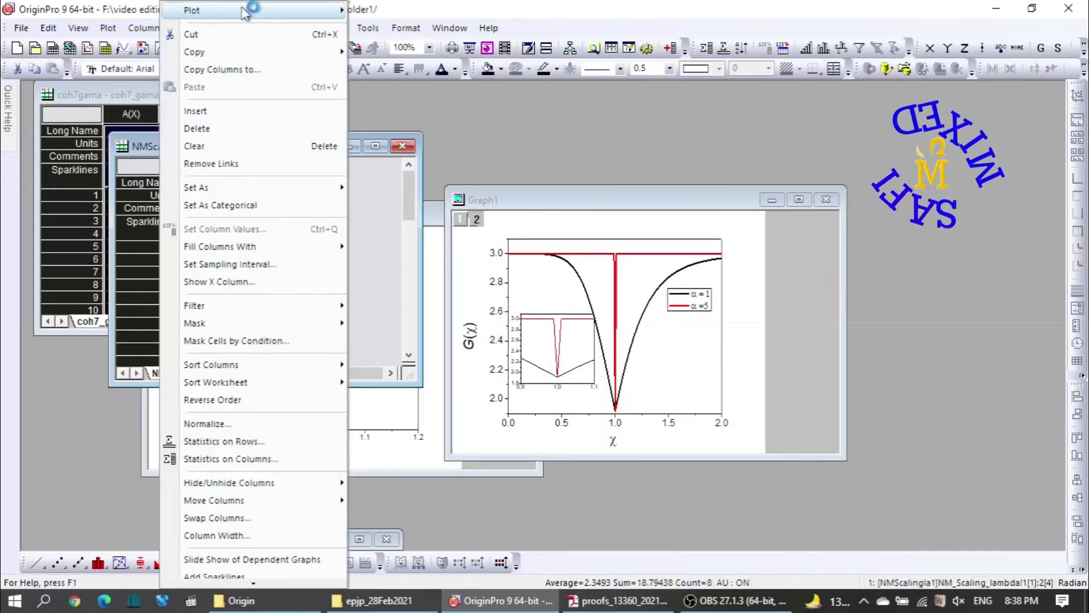
mouse_move(248, 12)
mouse_move(384, 10)
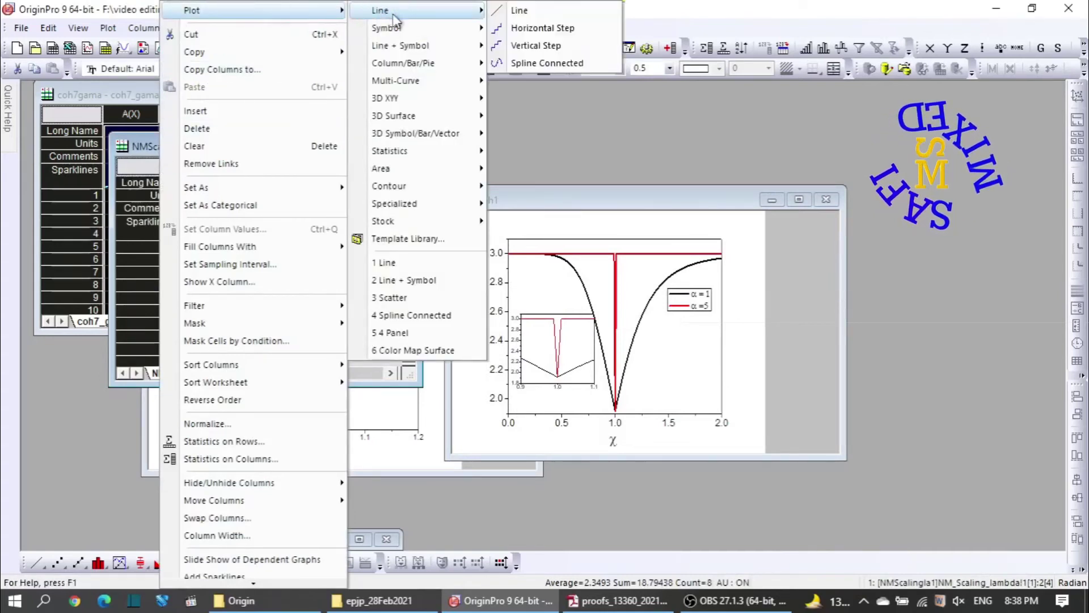
left_click(515, 14)
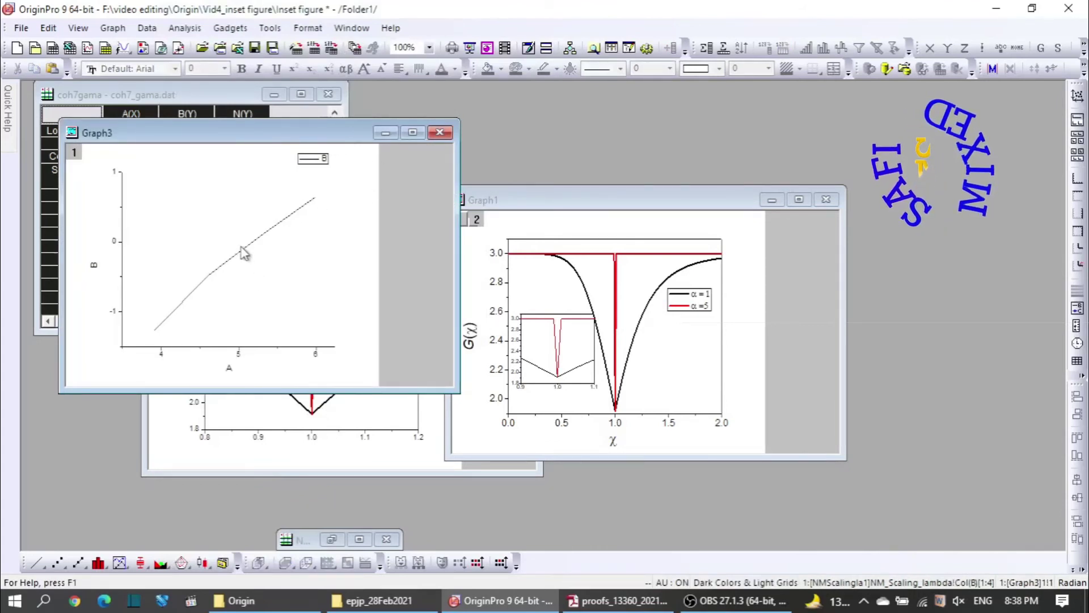
double_click(305, 128)
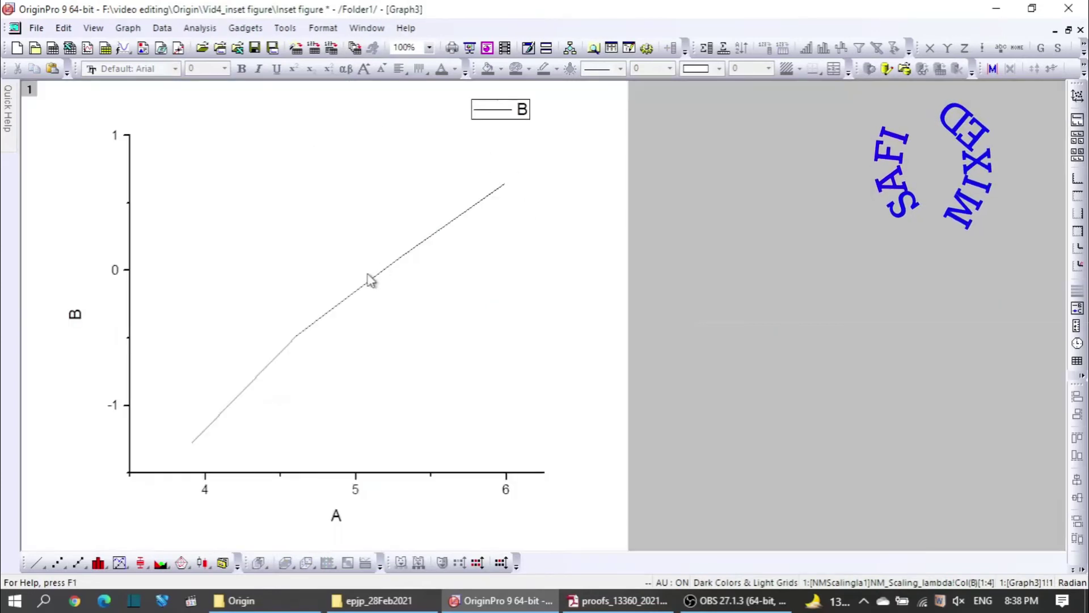
double_click(384, 474)
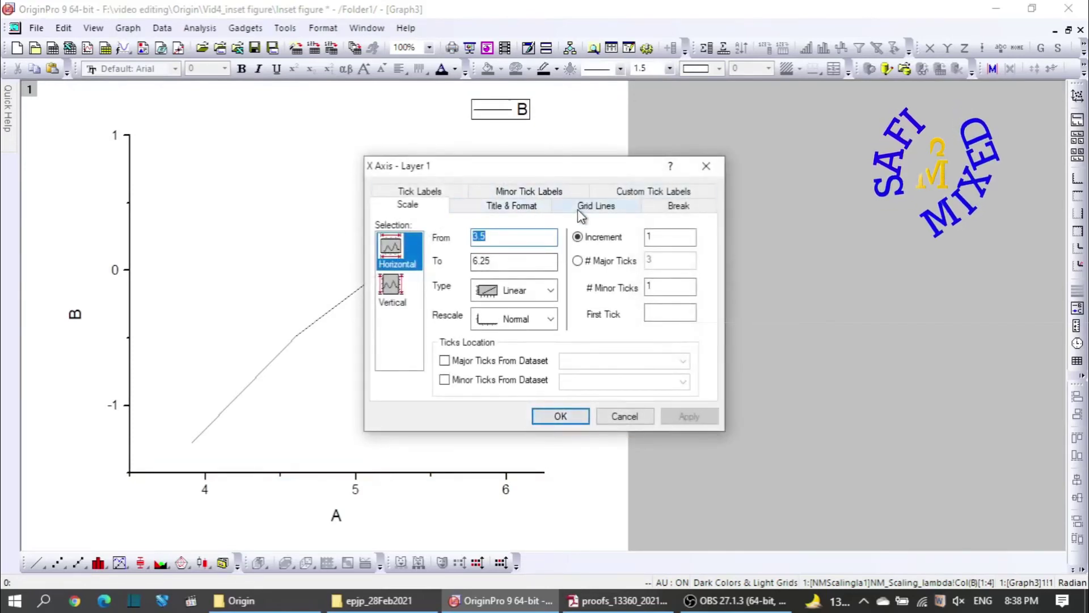
Turn on opposite axis lines for x and y so Graph3 is framed top and right.
left_click(595, 205)
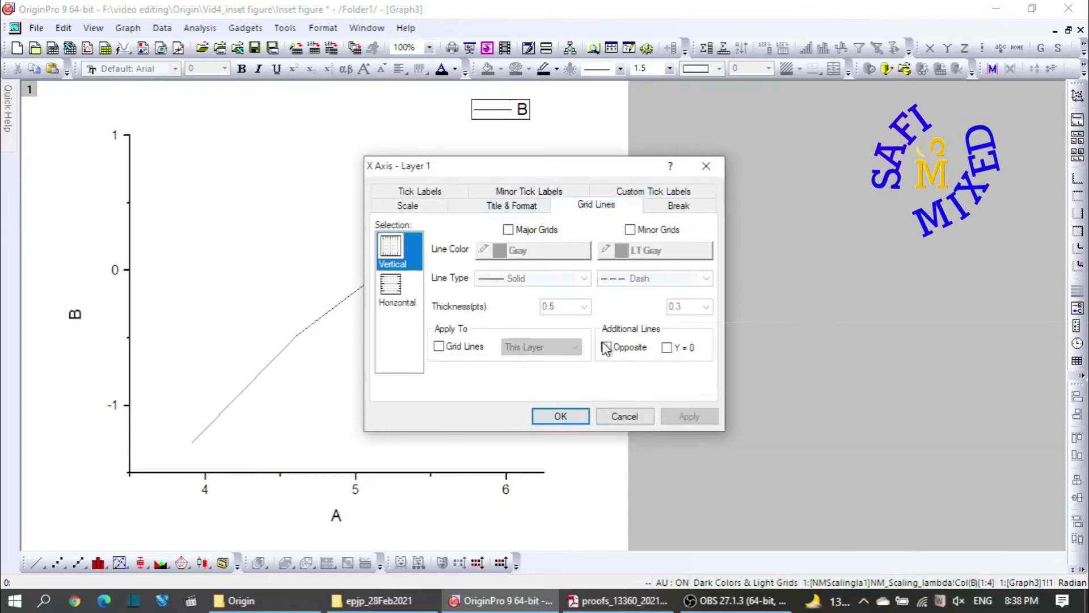
left_click(606, 347)
left_click(390, 287)
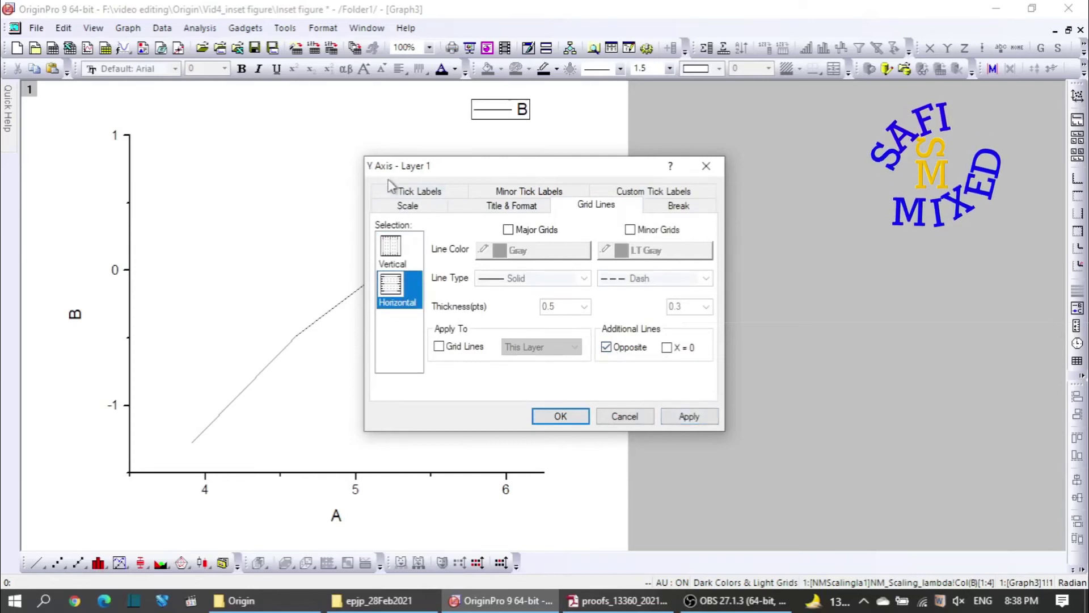
left_click(420, 211)
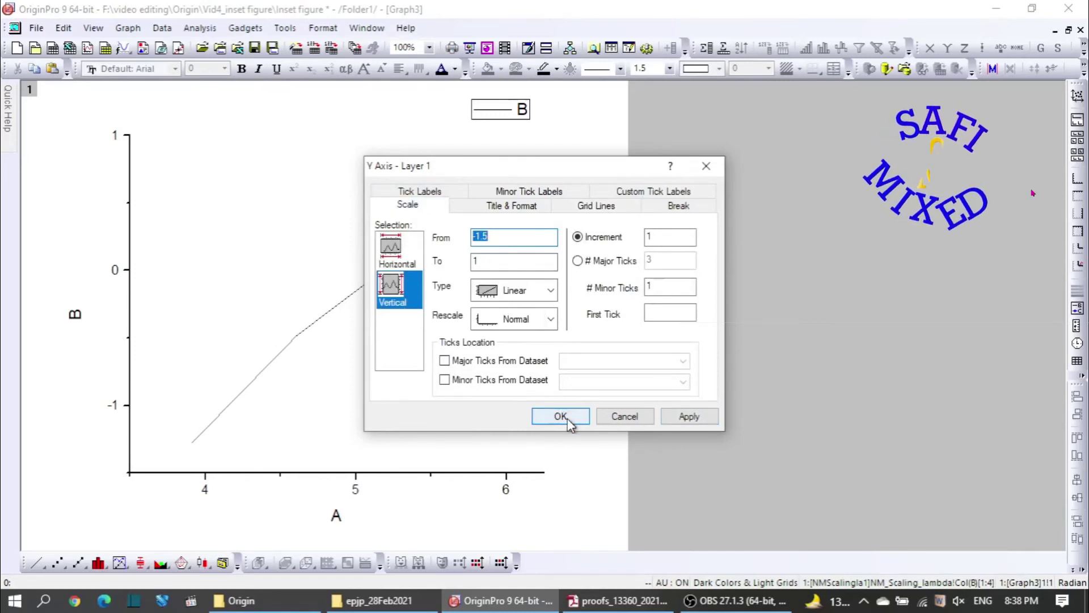
left_click(701, 420)
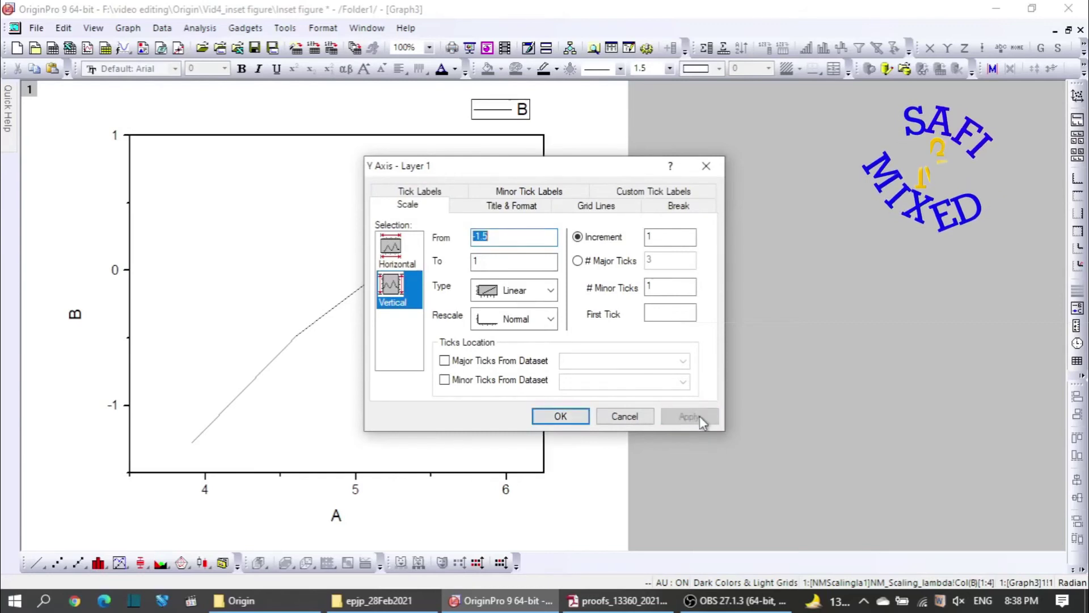
left_click(559, 418)
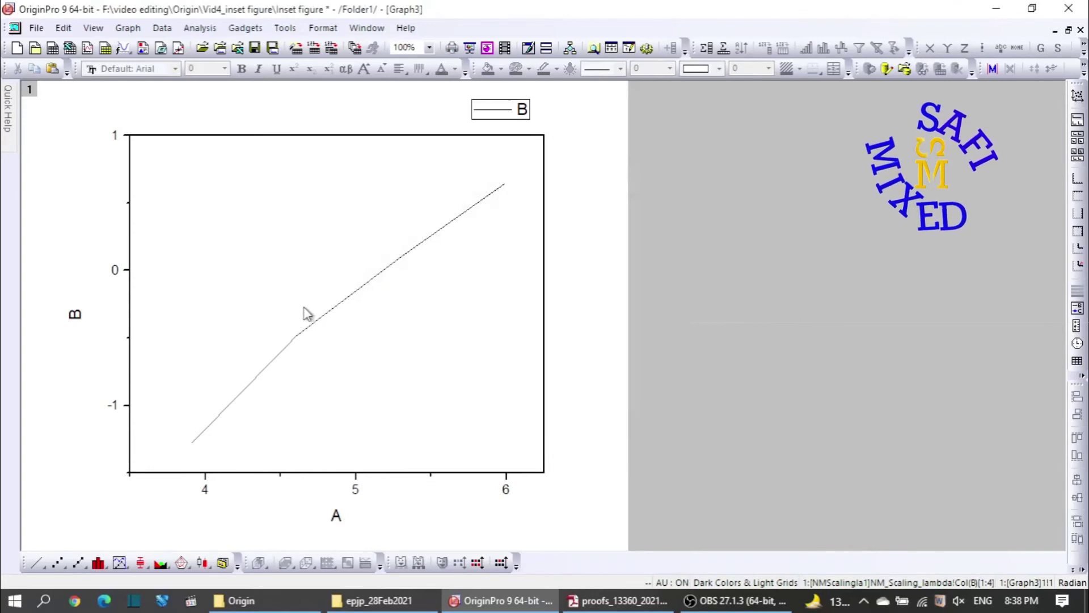
Change the Graph3 plot type to Line + Symbol.
double_click(316, 327)
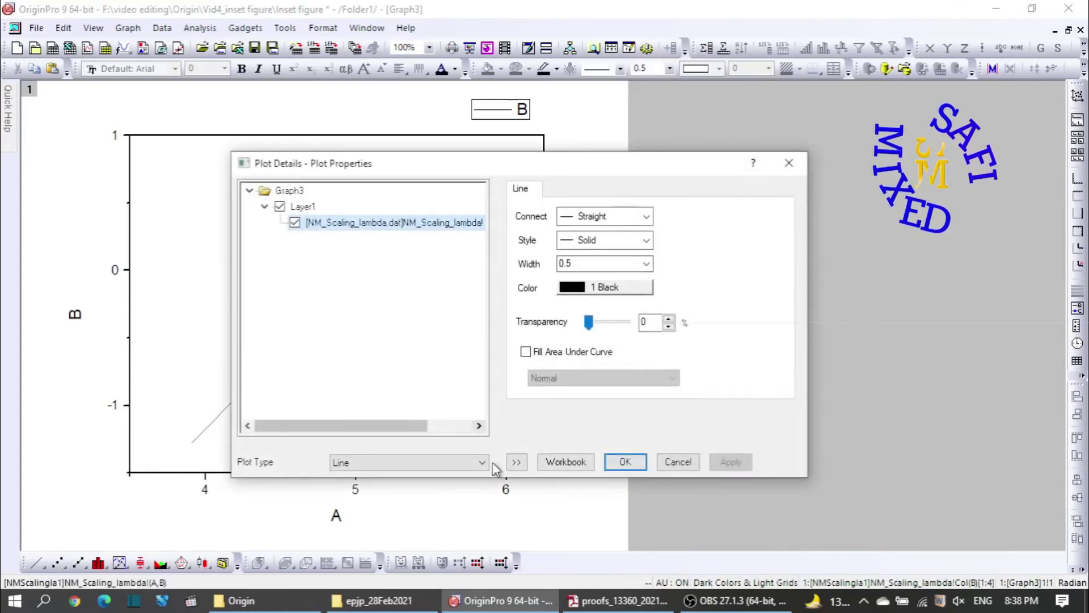
left_click(480, 464)
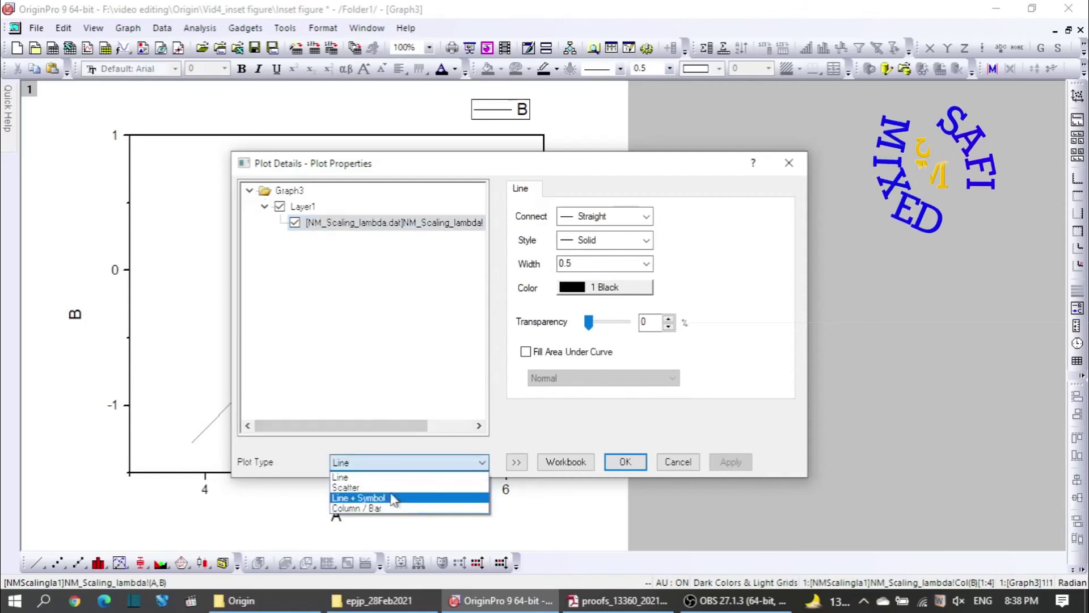
left_click(379, 498)
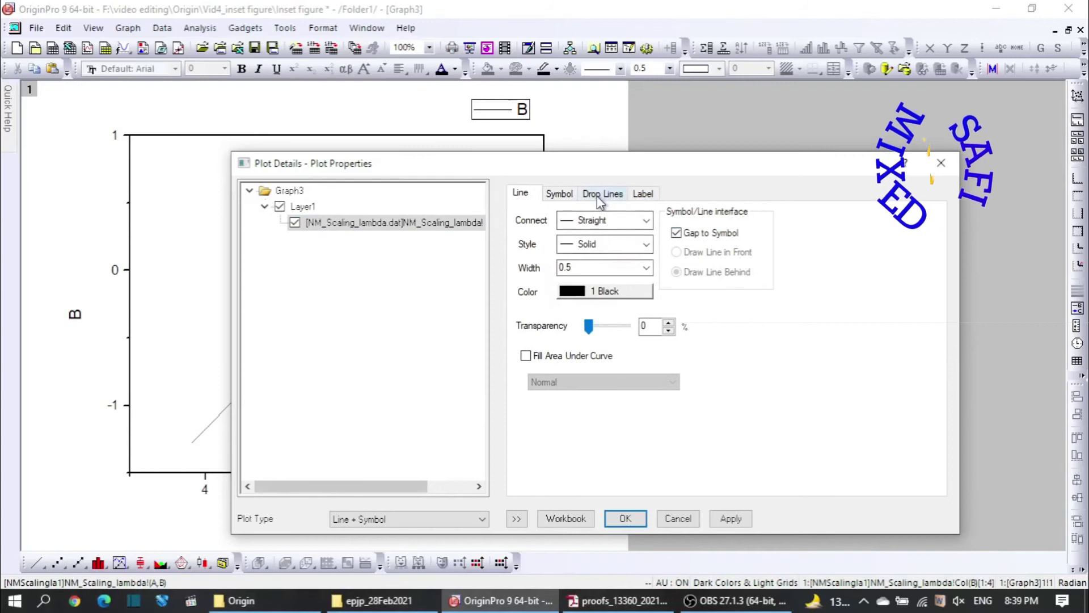
Use star symbols with red edges at size 24 for every data point.
left_click(554, 200)
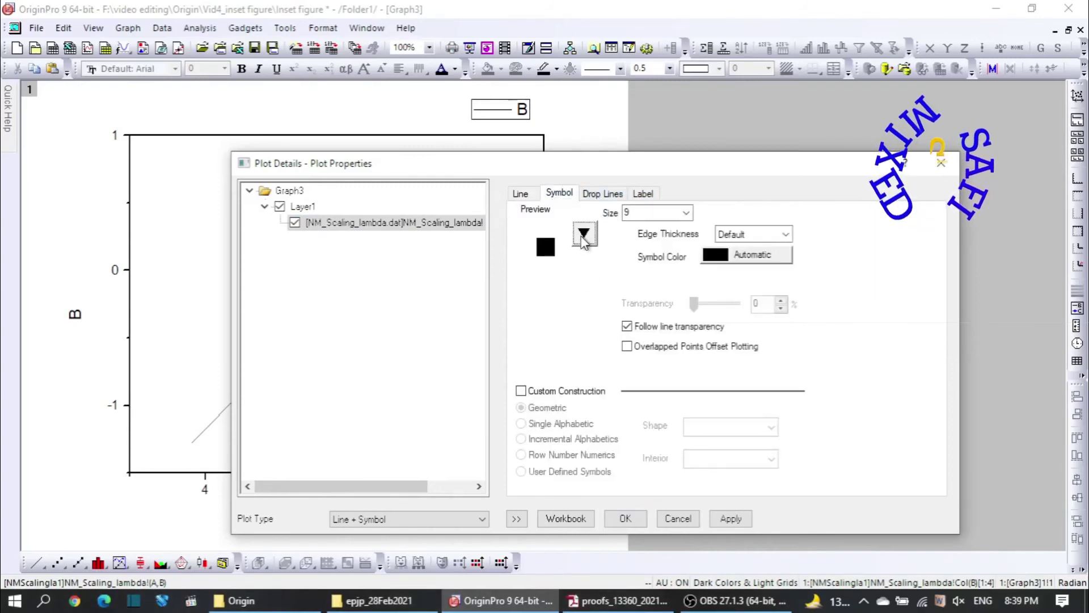
left_click(583, 236)
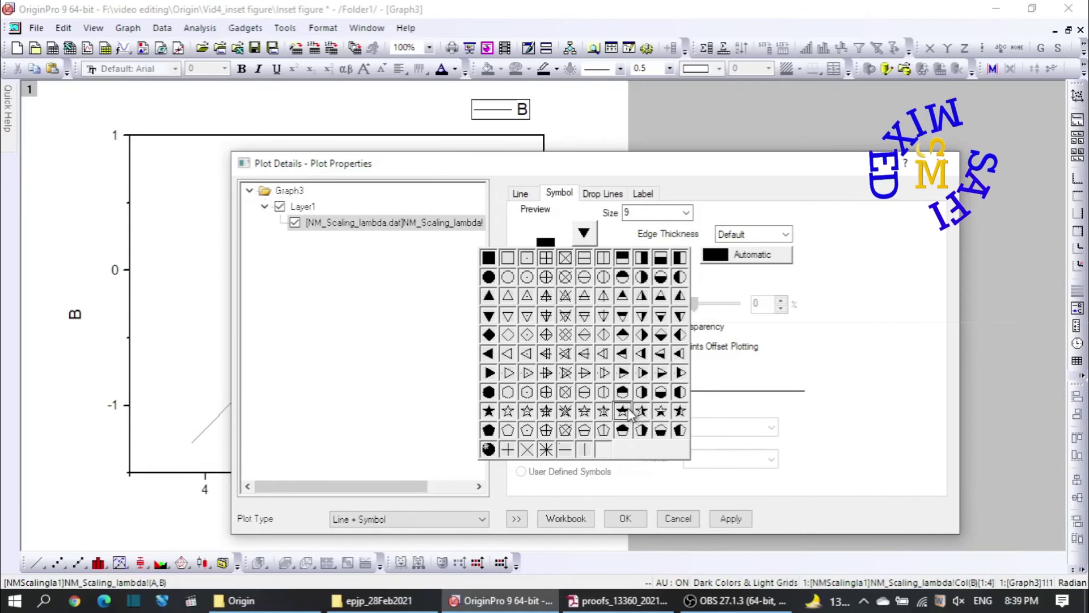
left_click(623, 410)
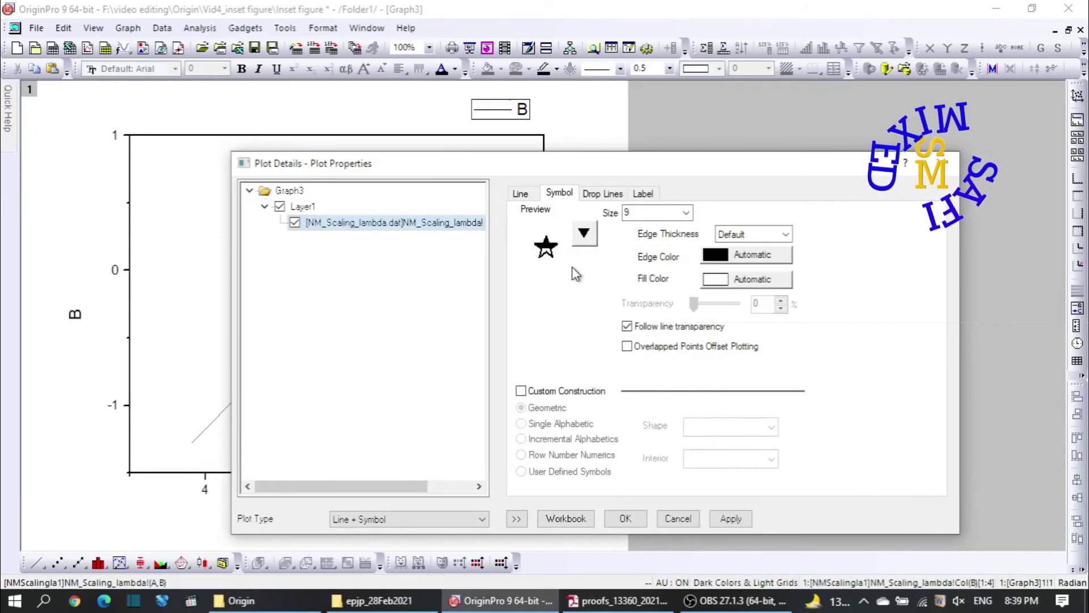
left_click(779, 260)
mouse_move(793, 286)
left_click(859, 301)
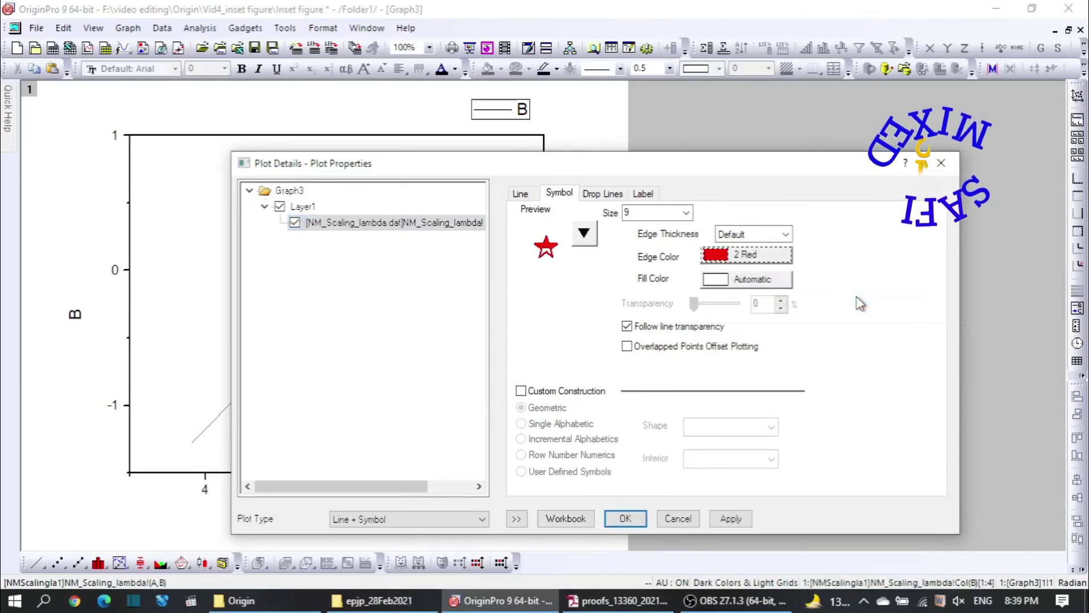
left_click(687, 213)
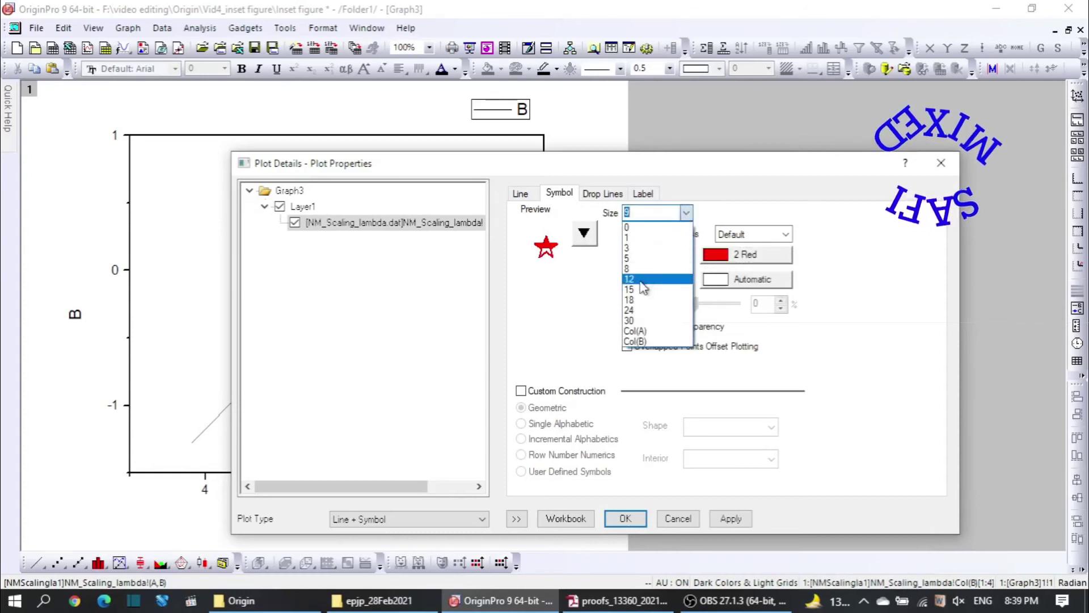
left_click(630, 310)
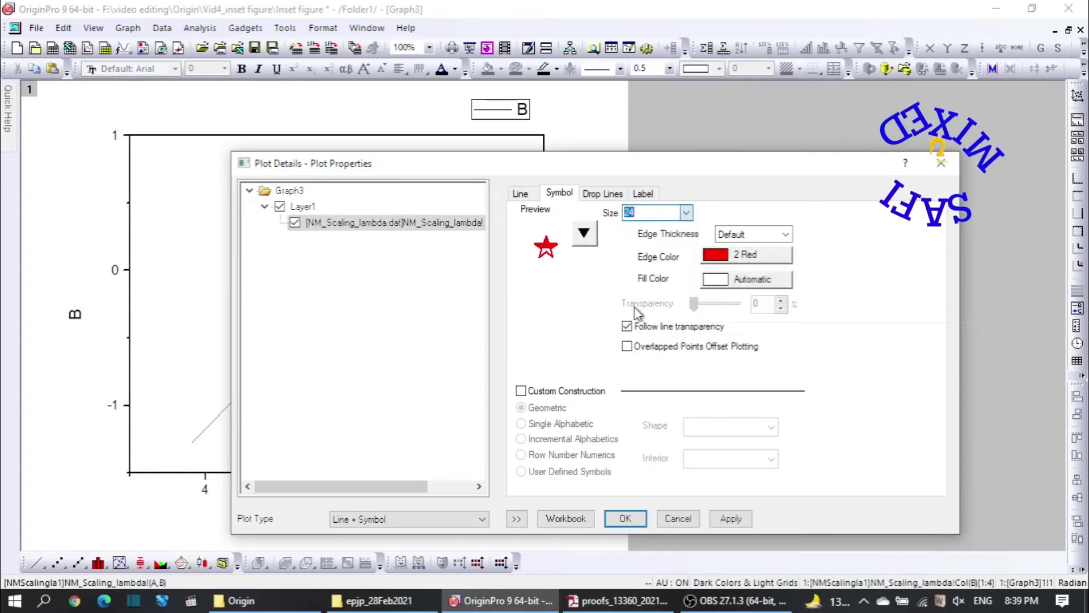
left_click(731, 520)
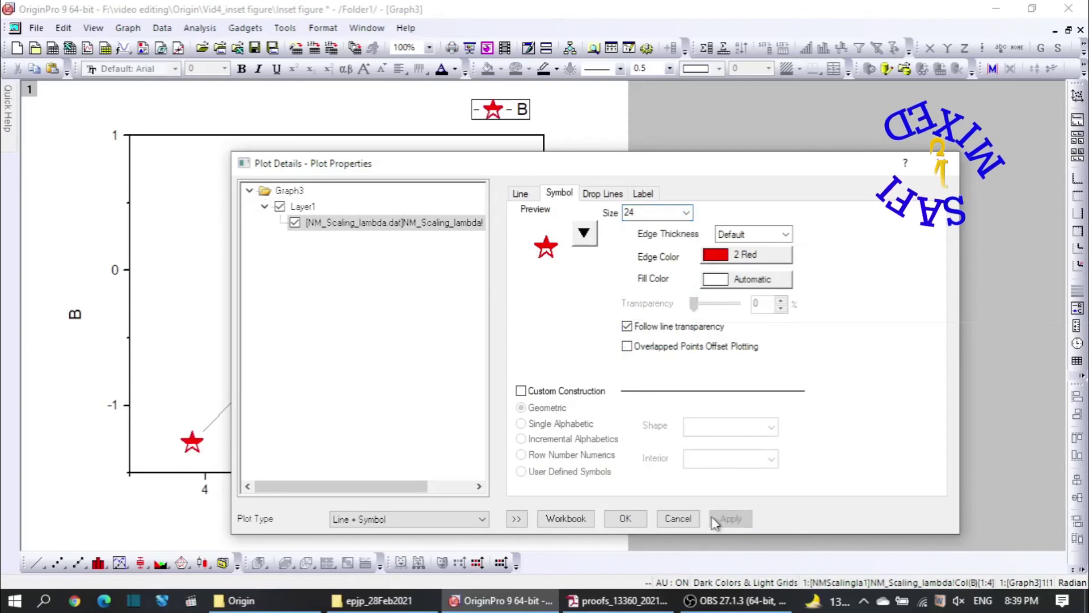
left_click(628, 519)
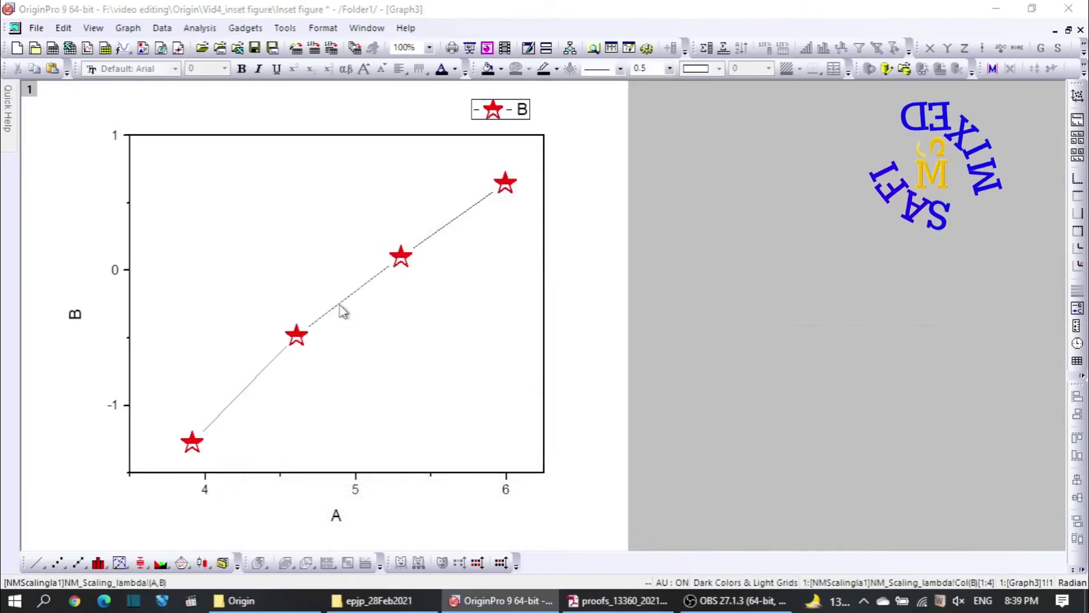
Set the plot's connecting line to width 5 in green.
double_click(342, 311)
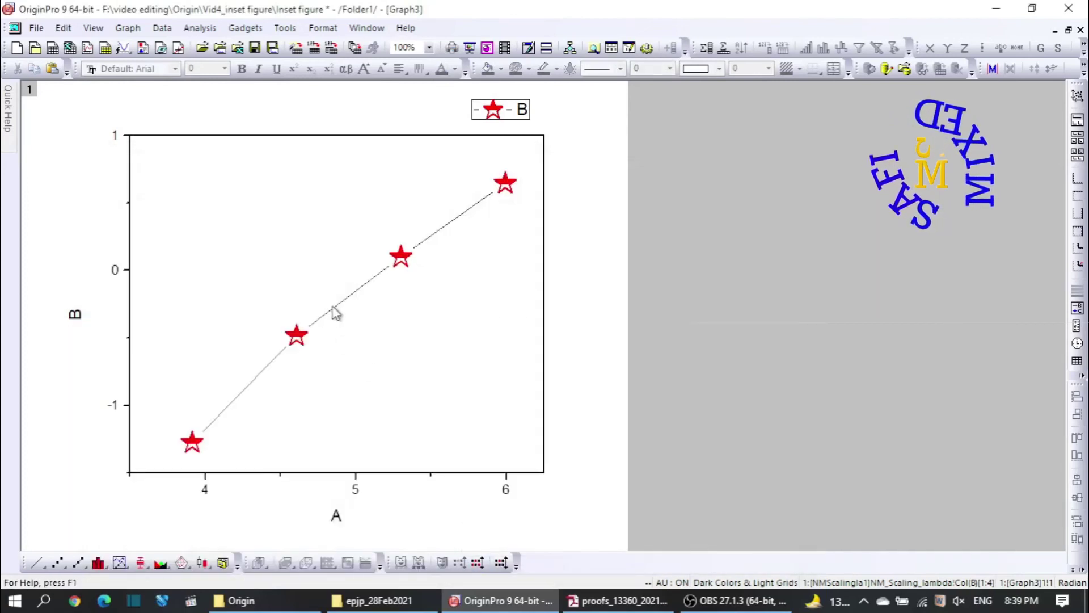
left_click(335, 311)
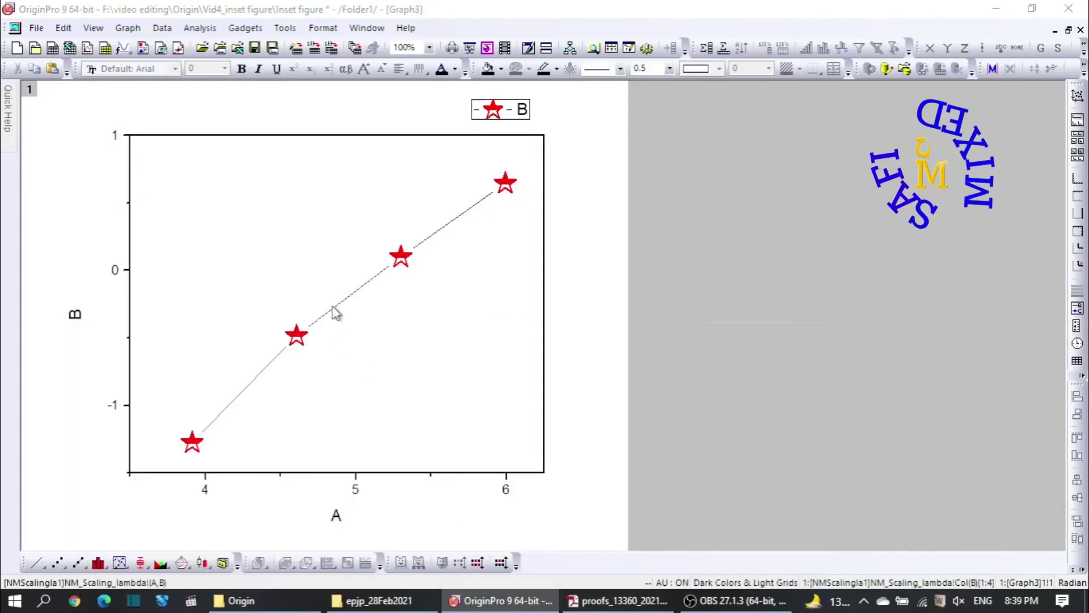
double_click(335, 312)
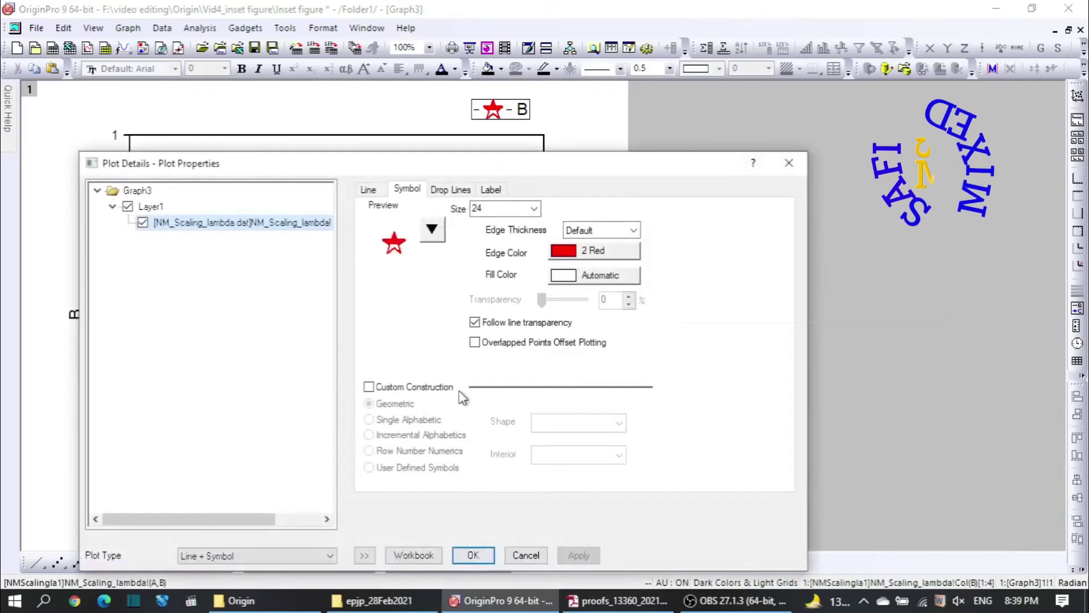
left_click(370, 190)
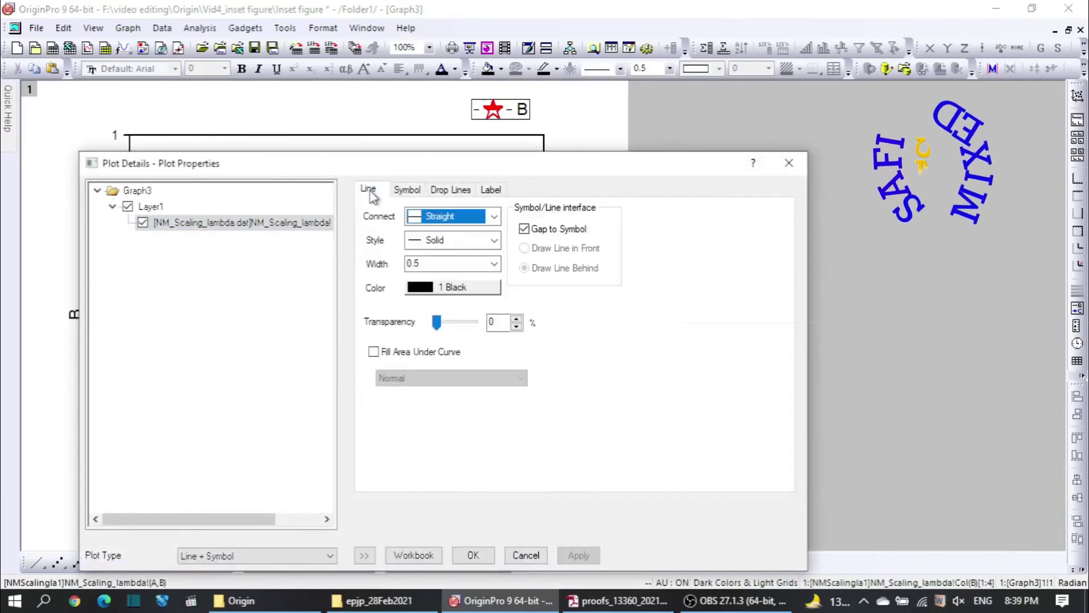
left_click(495, 264)
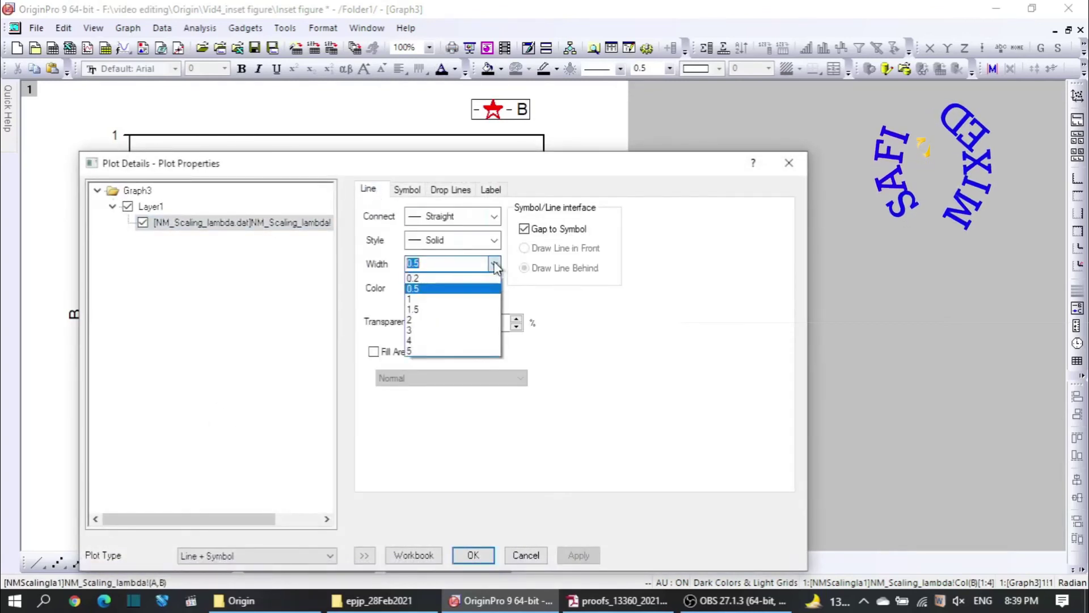
left_click(454, 352)
left_click(482, 288)
mouse_move(511, 312)
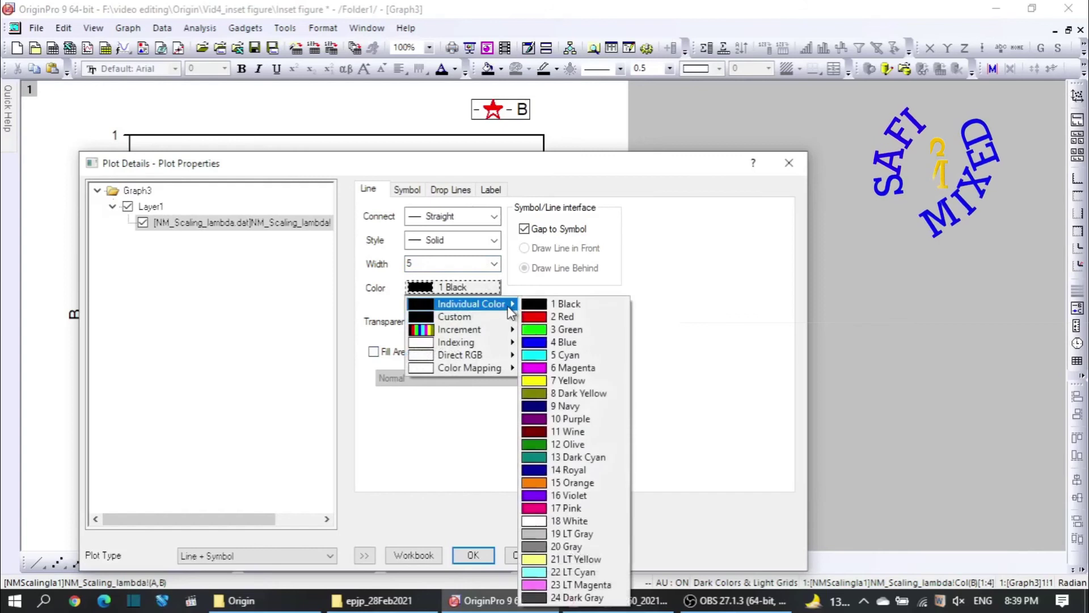
left_click(567, 329)
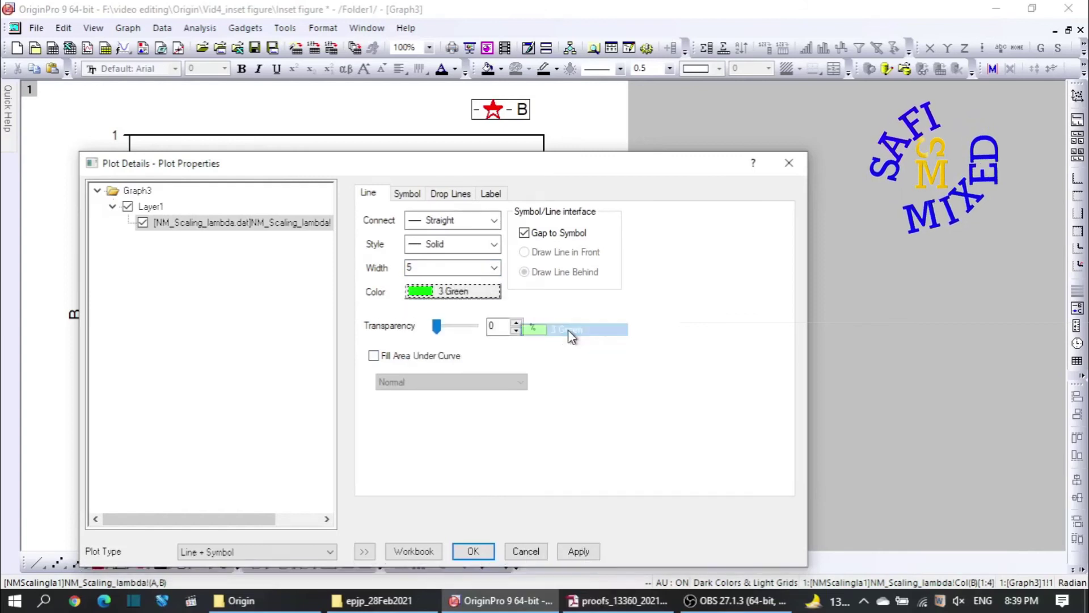
left_click(584, 546)
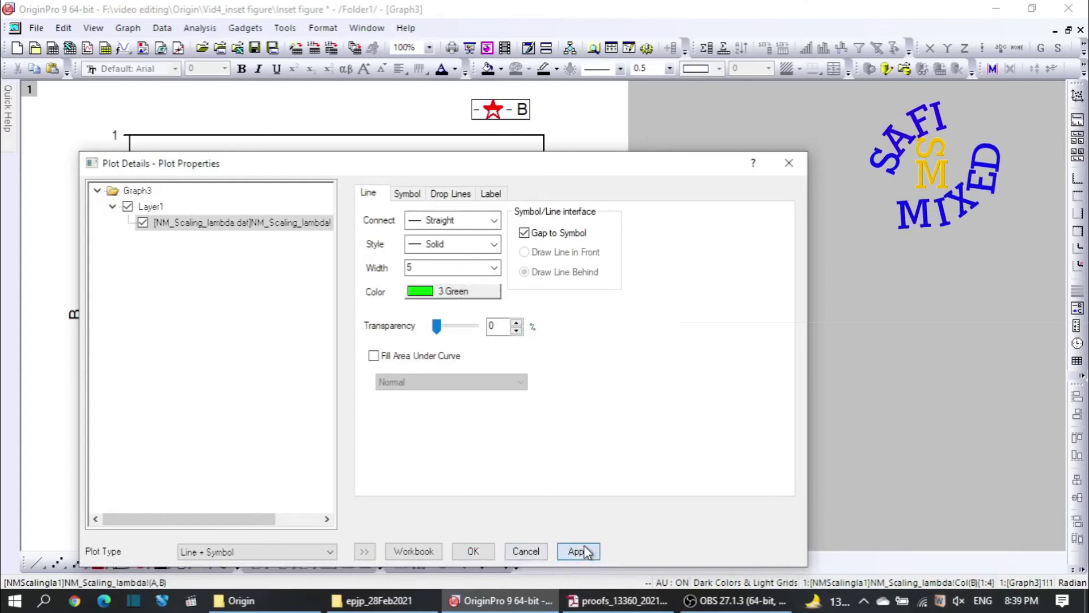
left_click(471, 552)
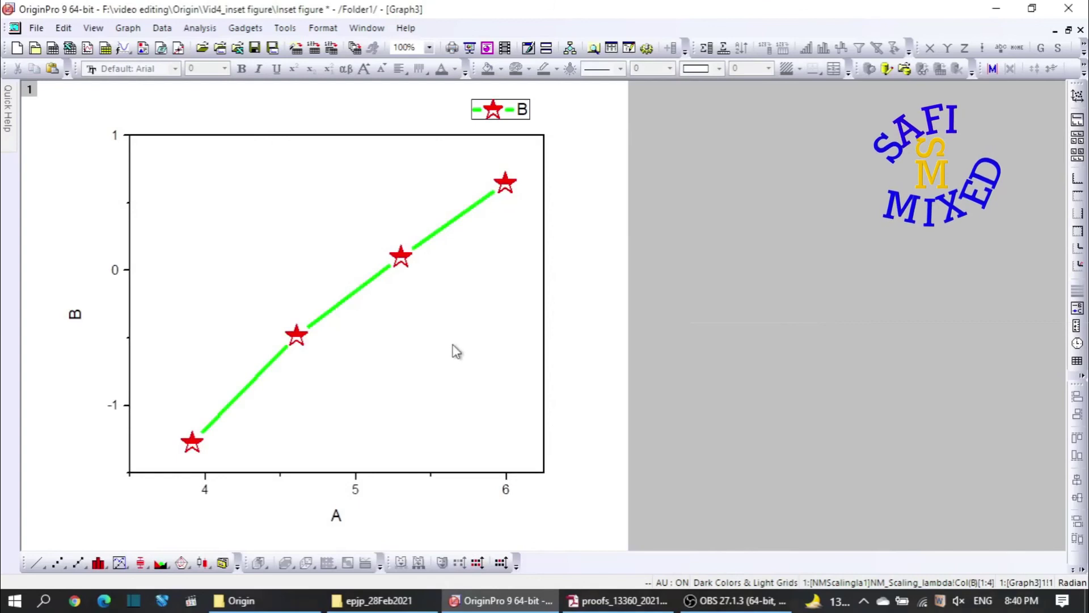
Delete the legend and the A and B axis titles from Graph3.
left_click(521, 124)
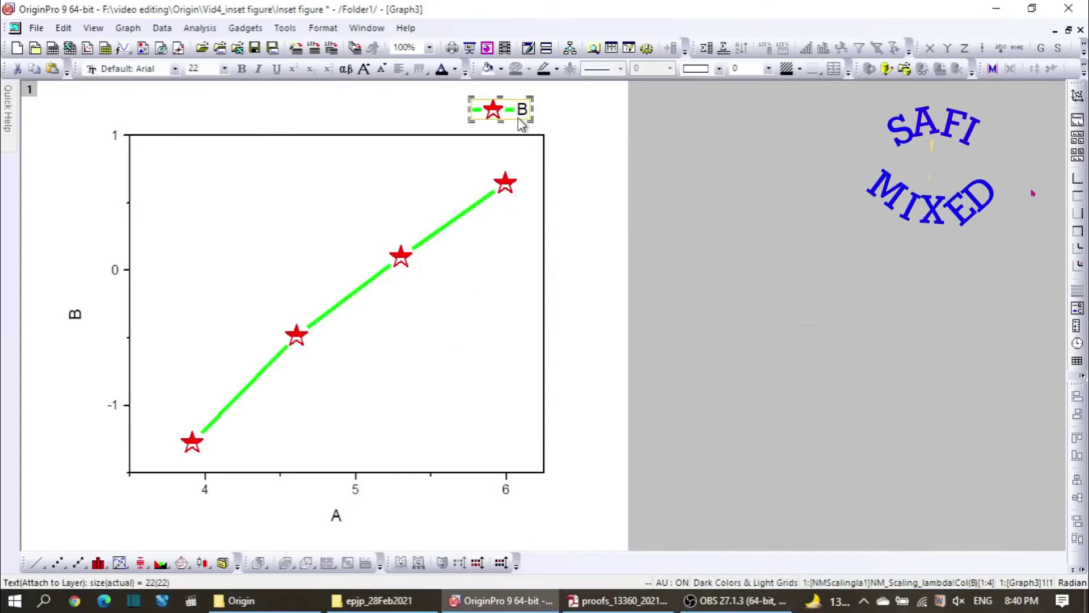
key("Delete")
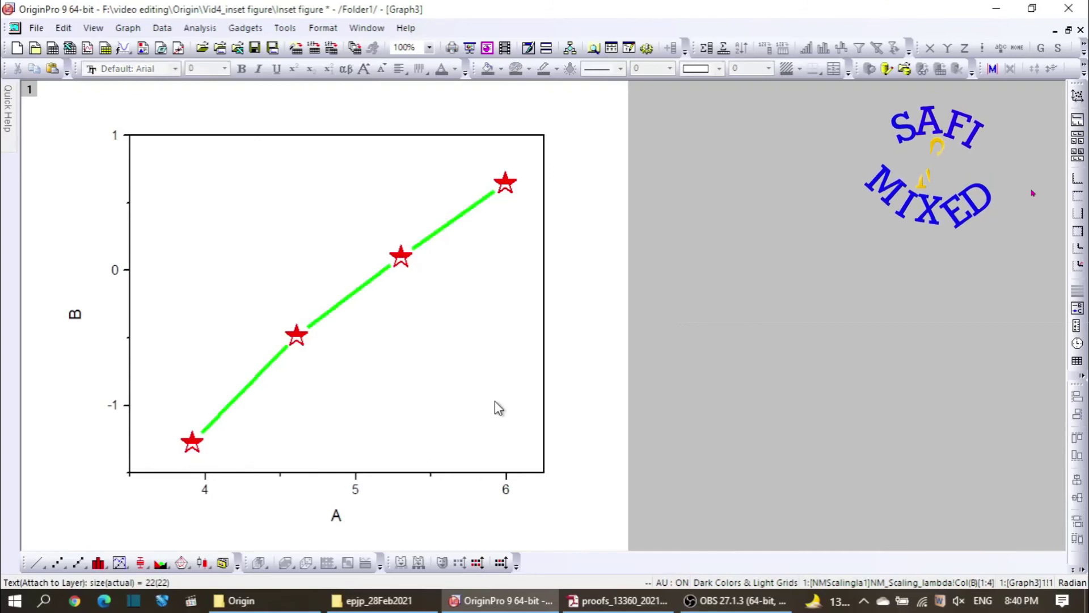
left_click(337, 516)
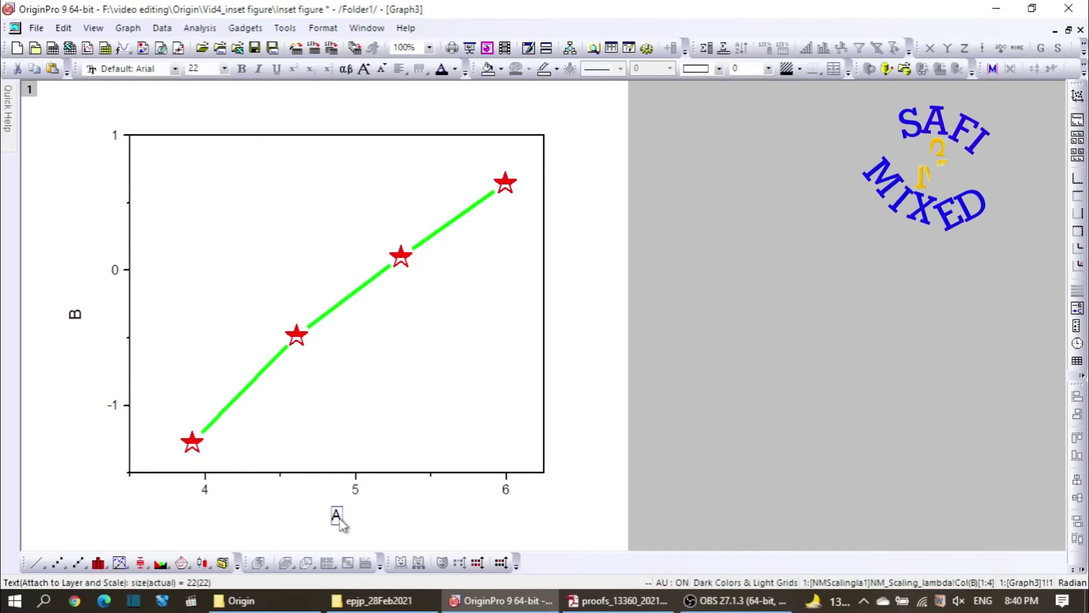
key("Delete")
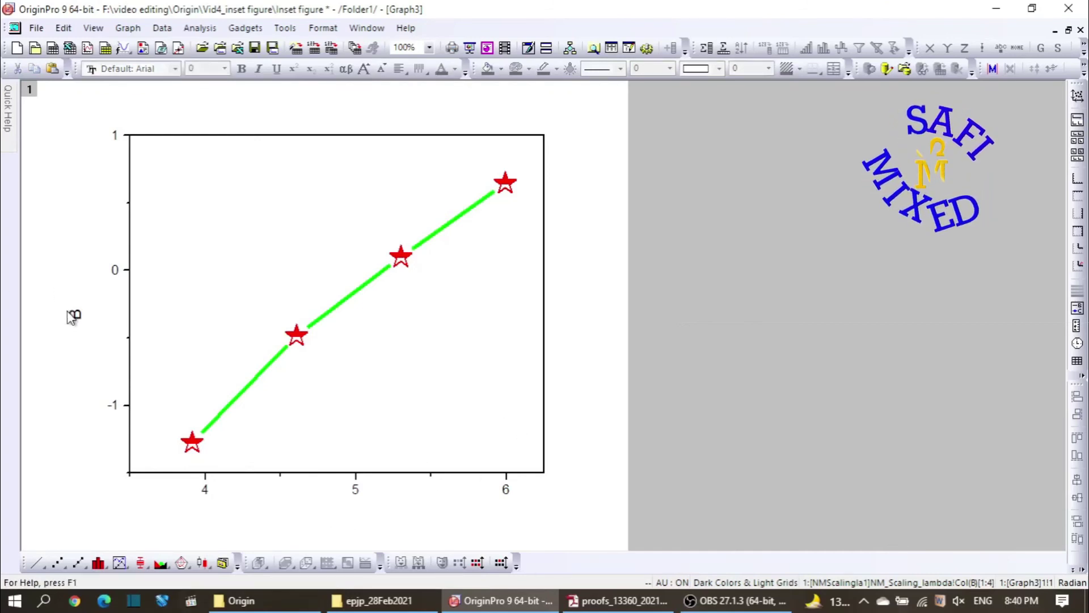
left_click(72, 317)
key("Delete")
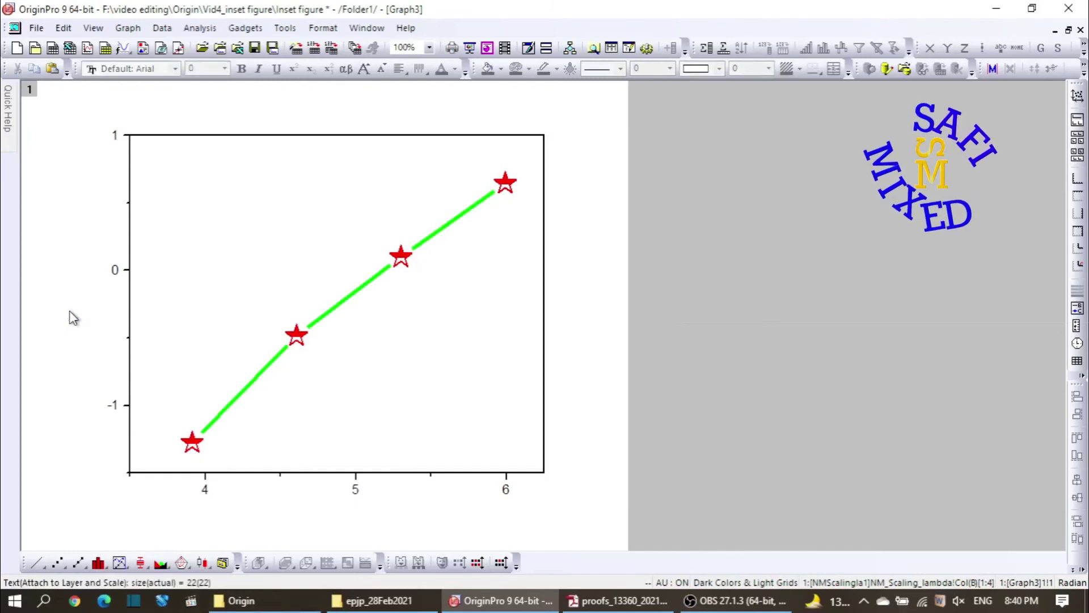
left_click(503, 372)
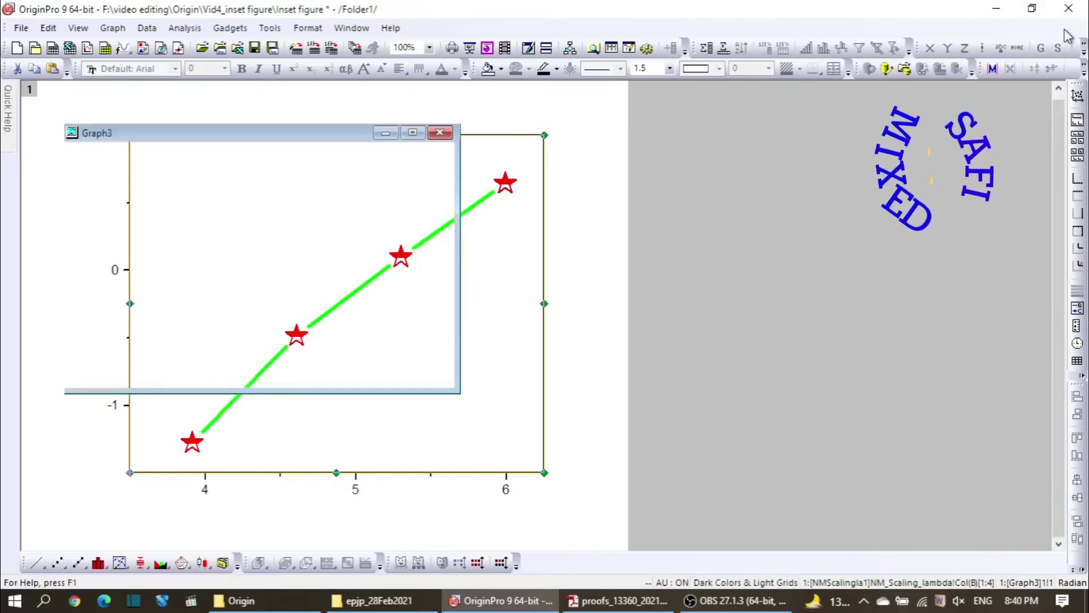
Paste the copied plot into maximized Graph1 and shrink it into the lower-right corner.
left_click(1068, 31)
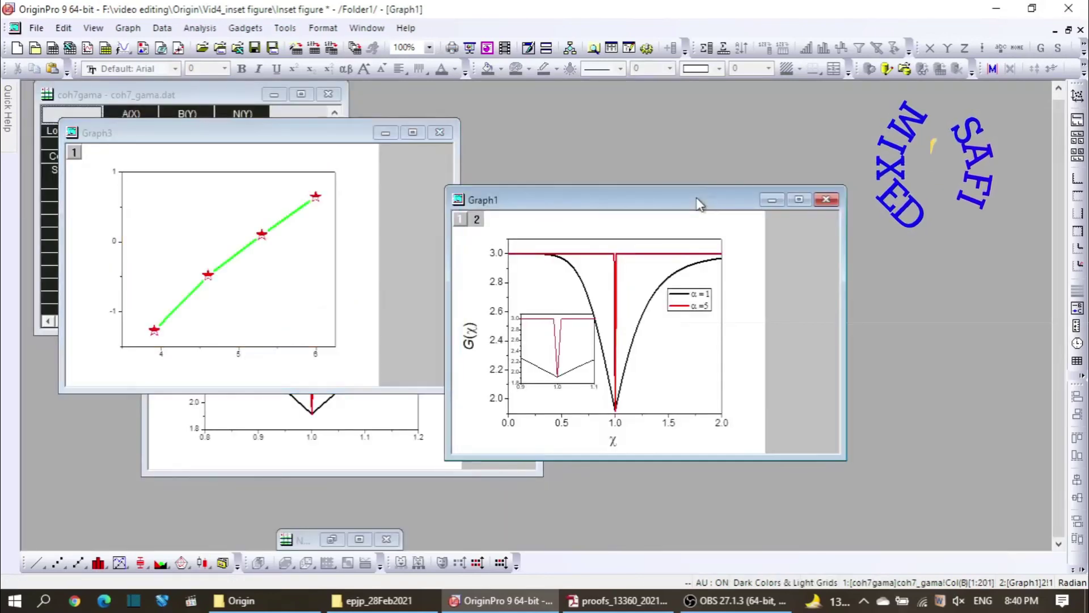
double_click(699, 202)
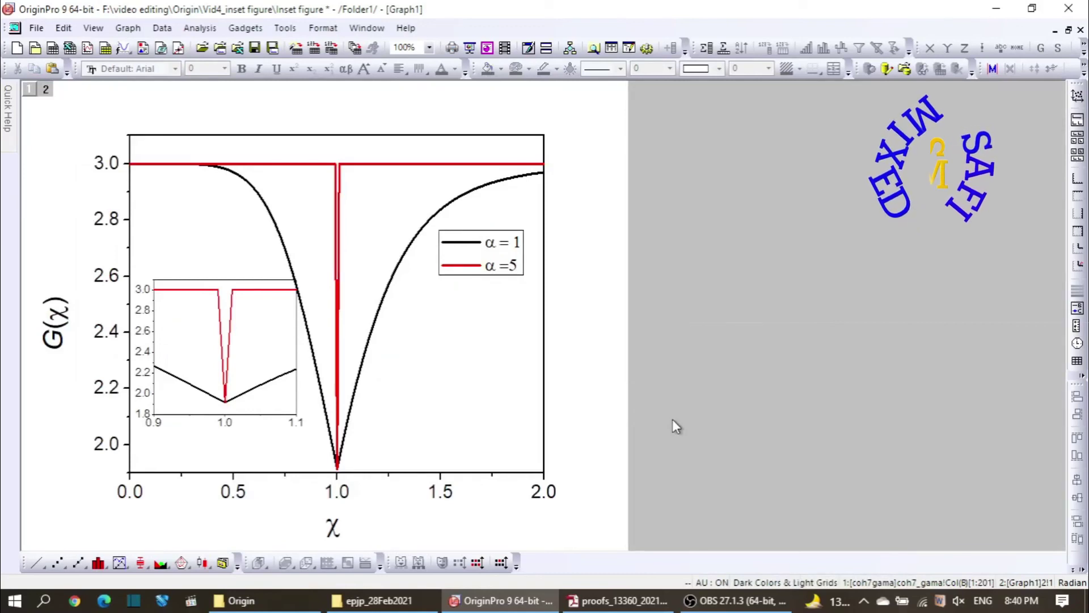
key("ctrl+v")
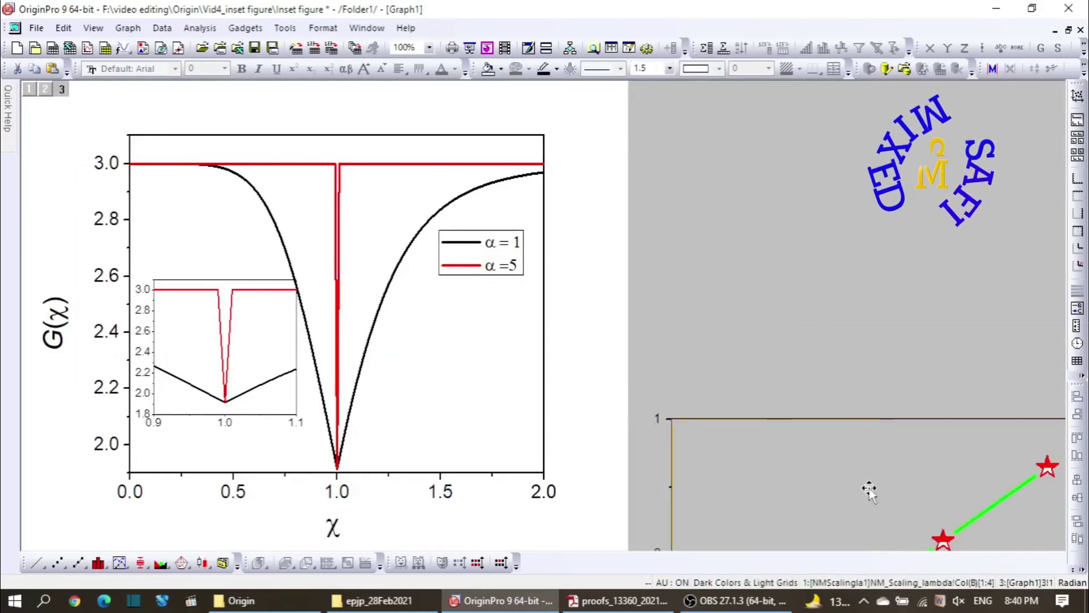
left_click_drag(869, 491, 566, 196)
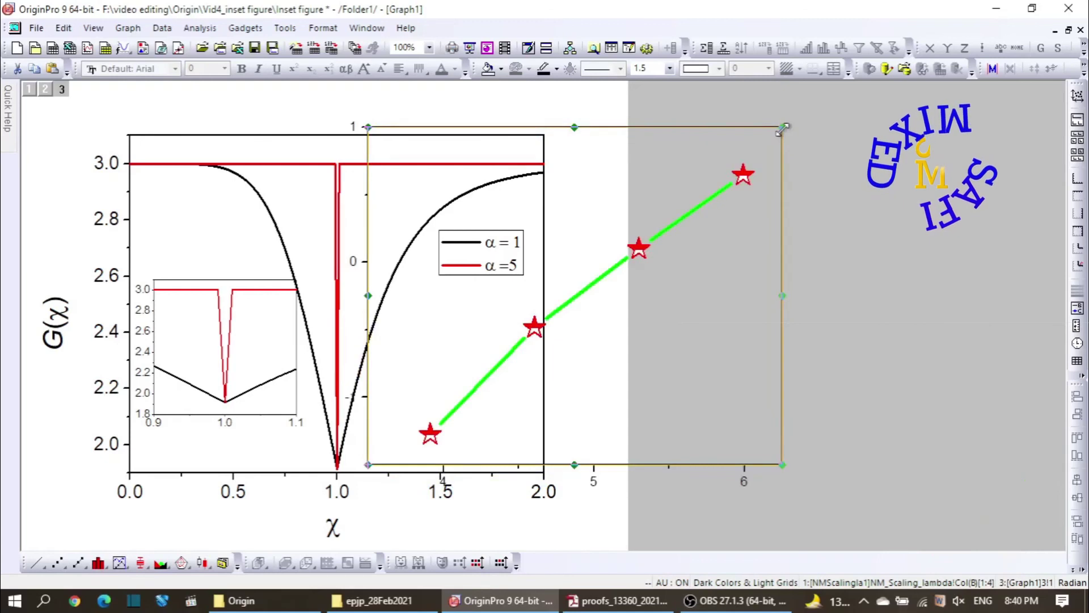
left_click_drag(783, 128, 515, 312)
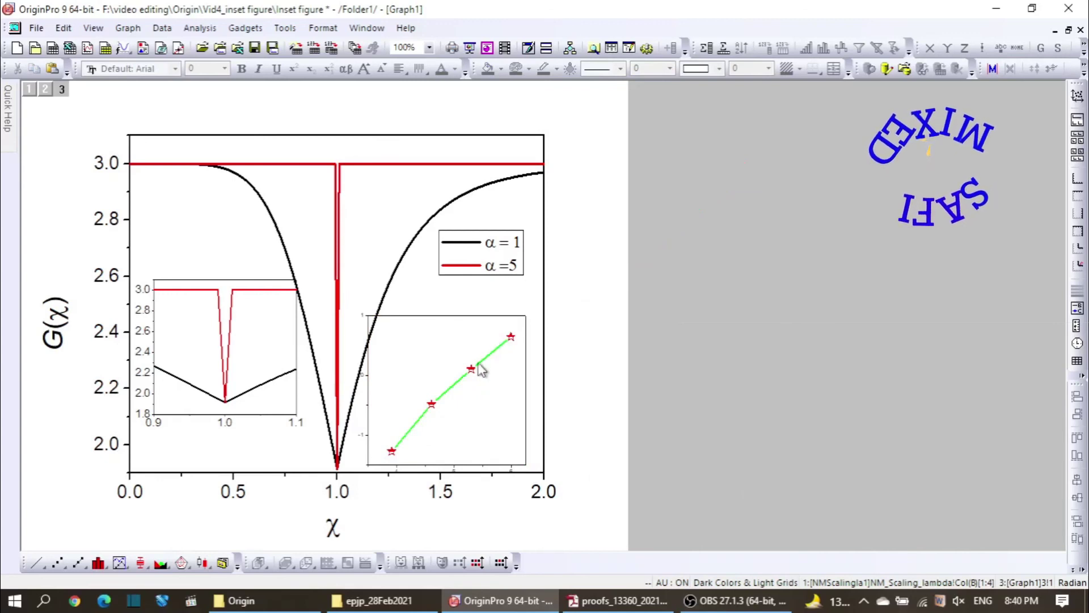
Nudge the lower-right inset slightly up and to the right.
left_click(486, 403)
left_click_drag(485, 403, 500, 386)
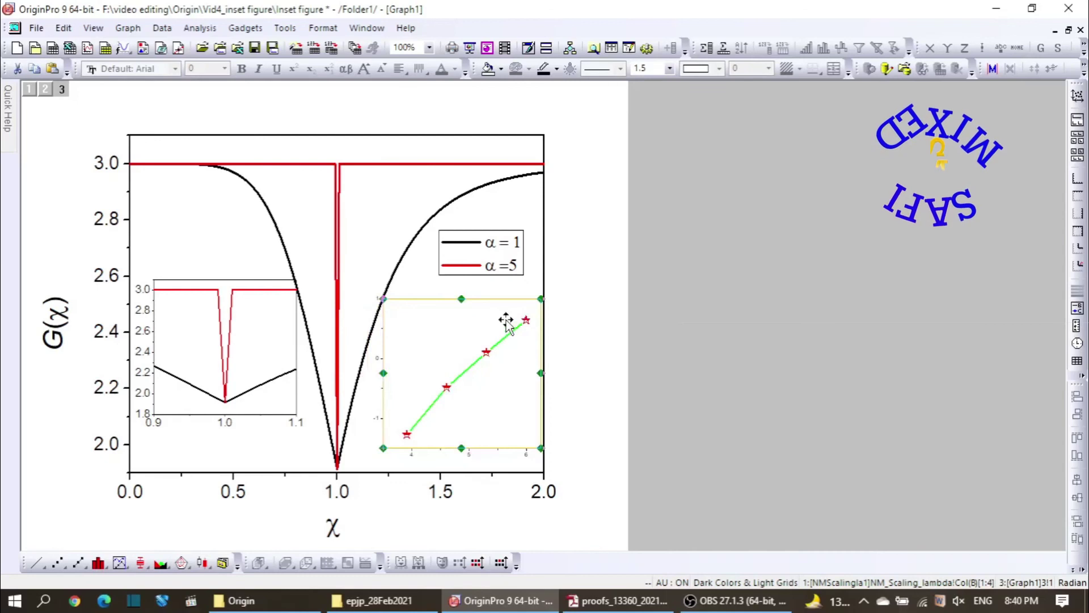
left_click(638, 357)
Set the inset's x and y tick label font size to 48.
left_click(469, 456)
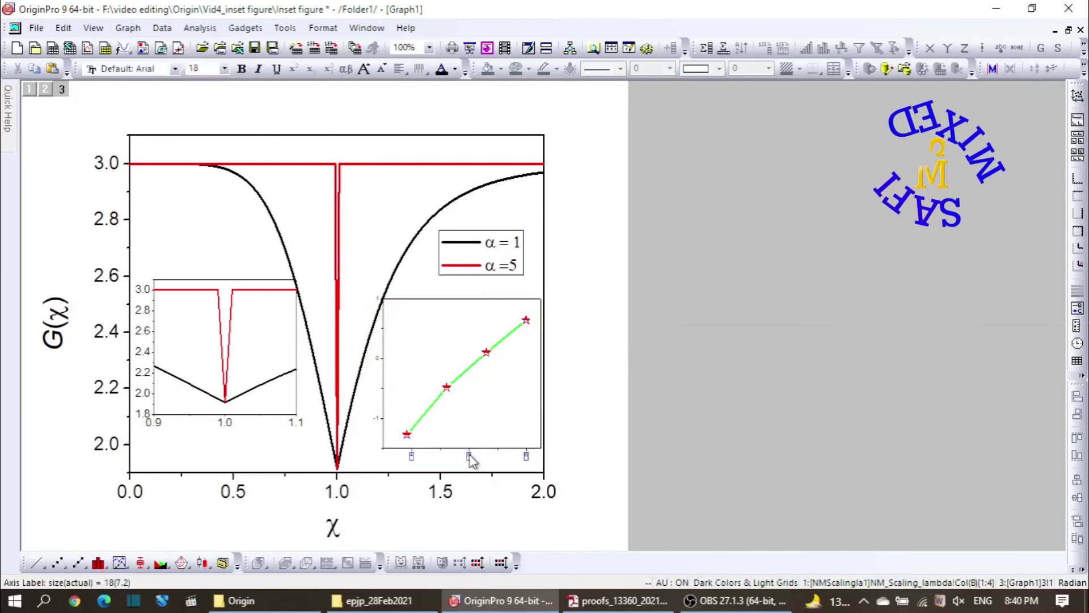
left_click(226, 70)
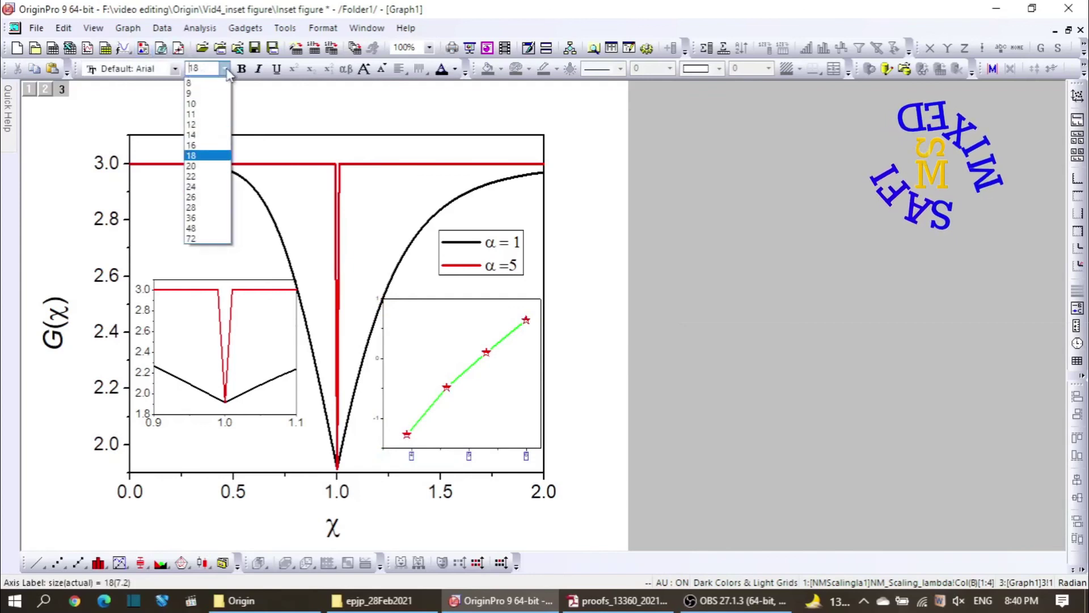
left_click(207, 229)
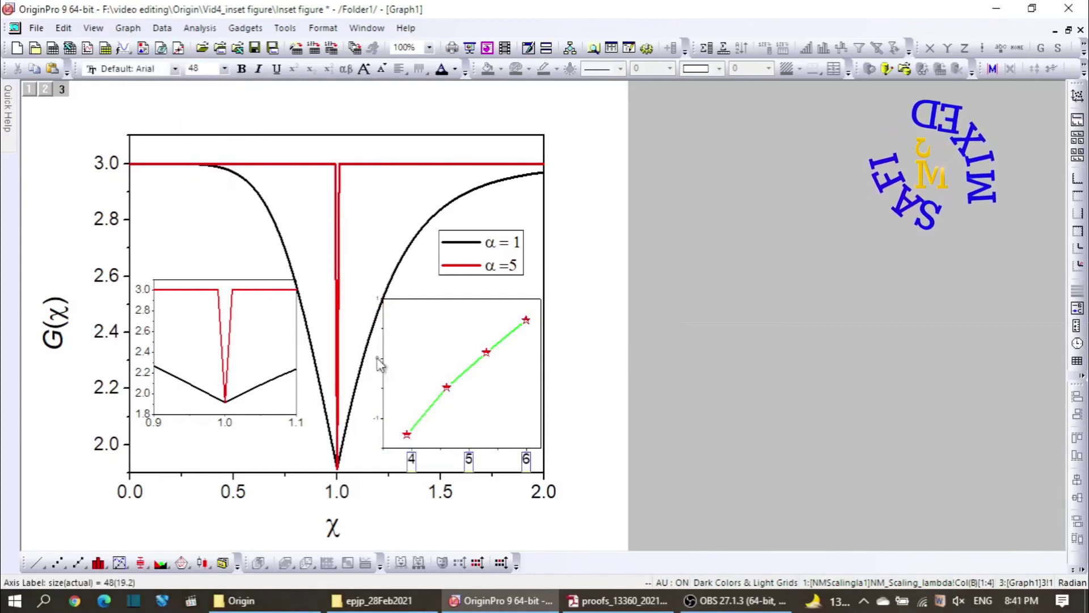
key("ctrl+z")
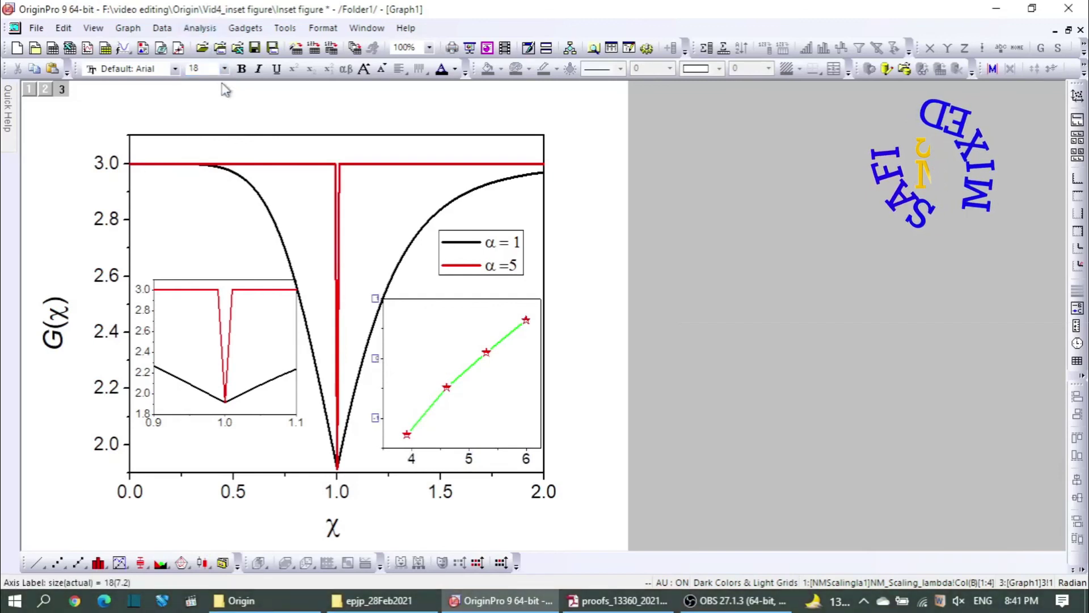
left_click(225, 68)
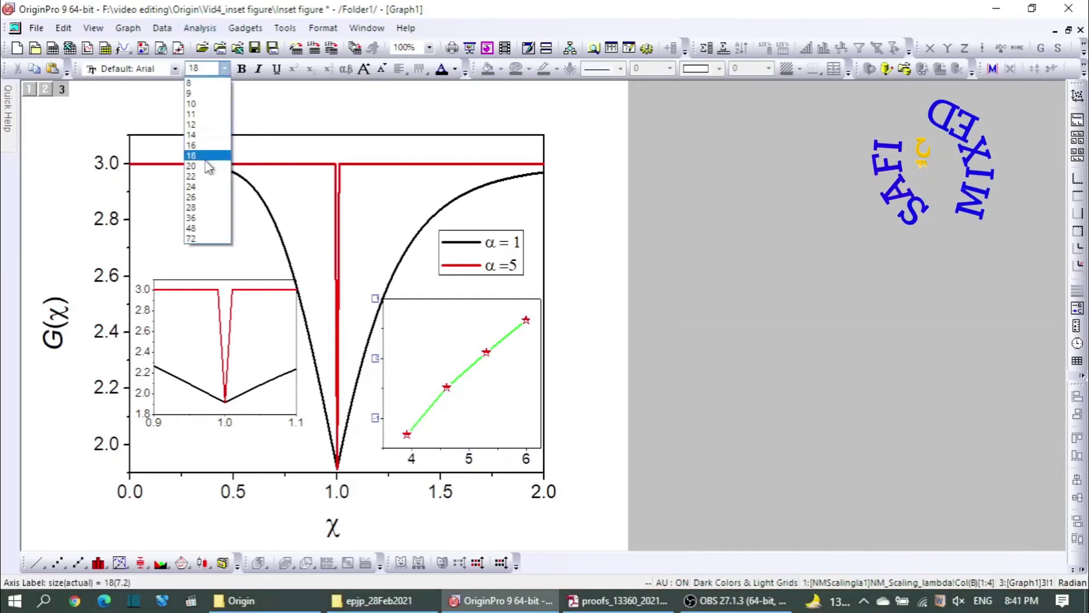
left_click(207, 228)
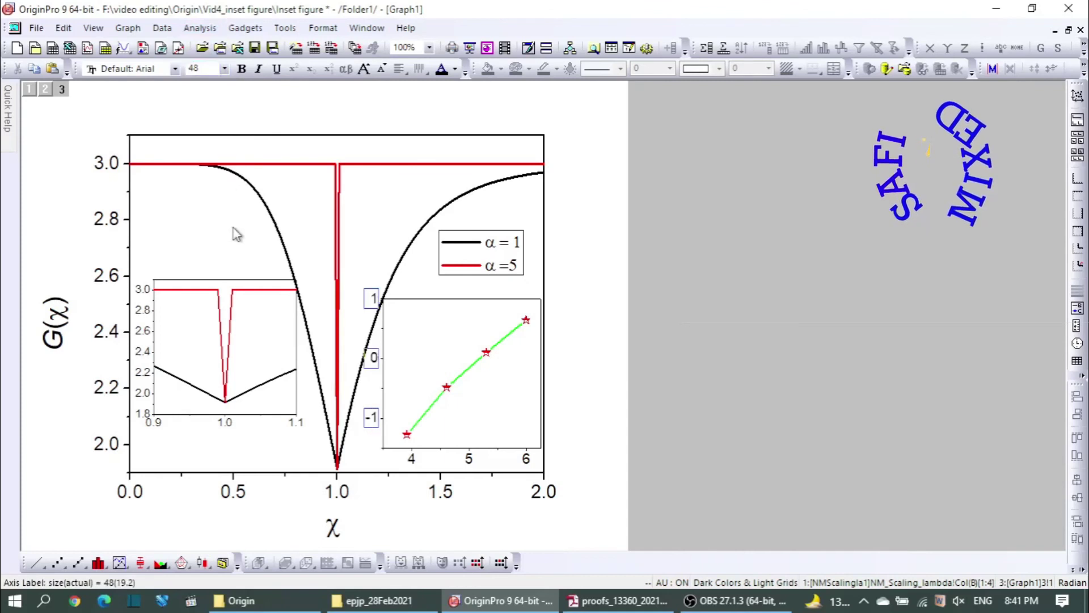
double_click(558, 360)
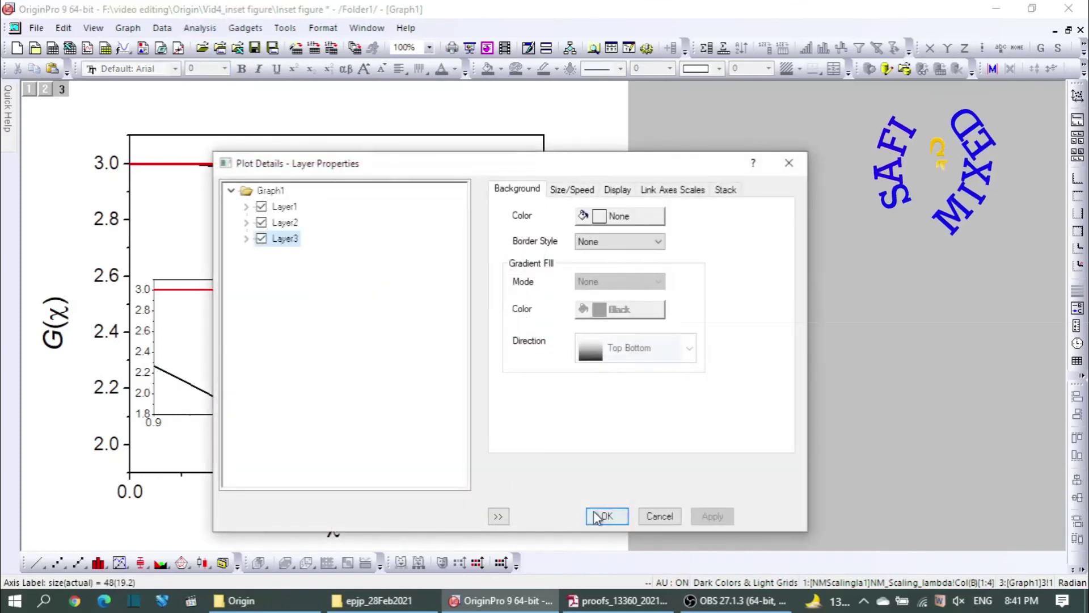
left_click(658, 513)
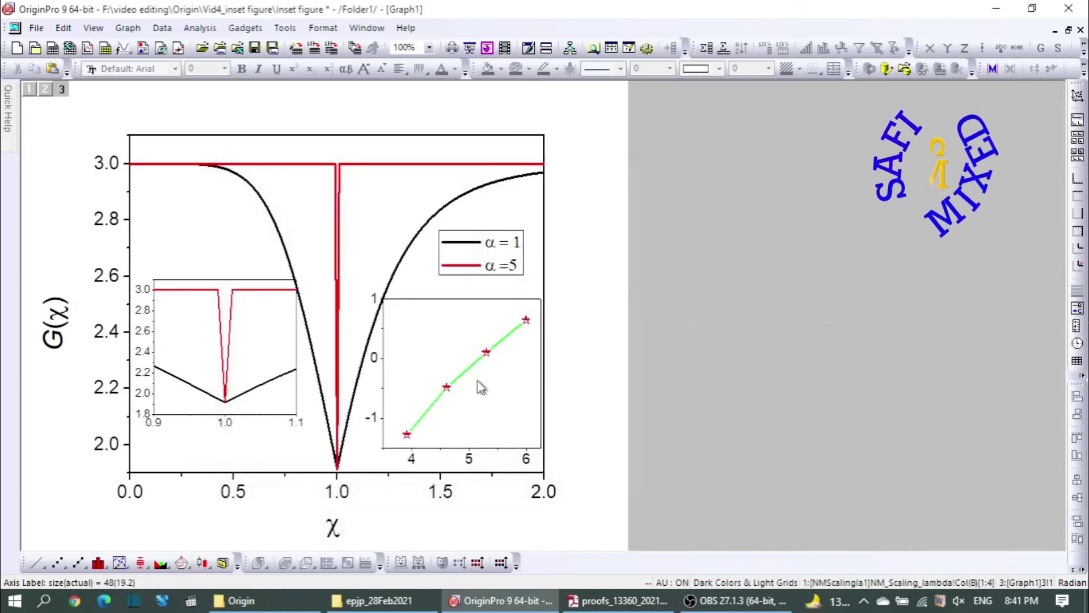